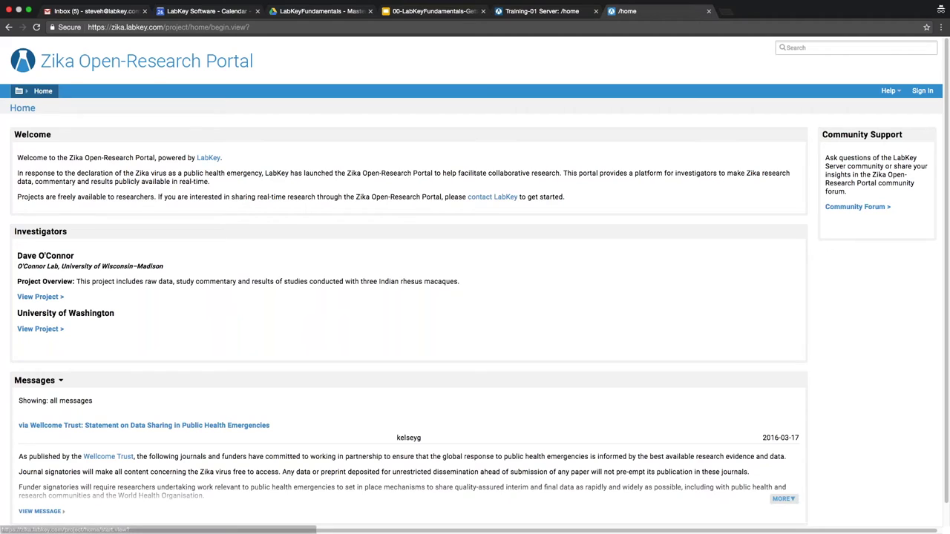
Open the University of Wisconsin–Madison project from the portal home and enlarge the page for easier reading.
click(32, 94)
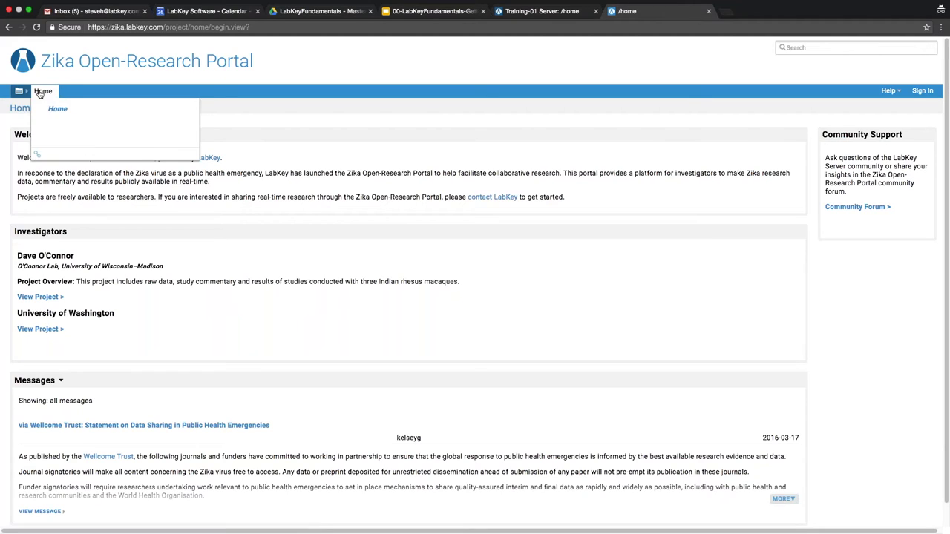
click(33, 127)
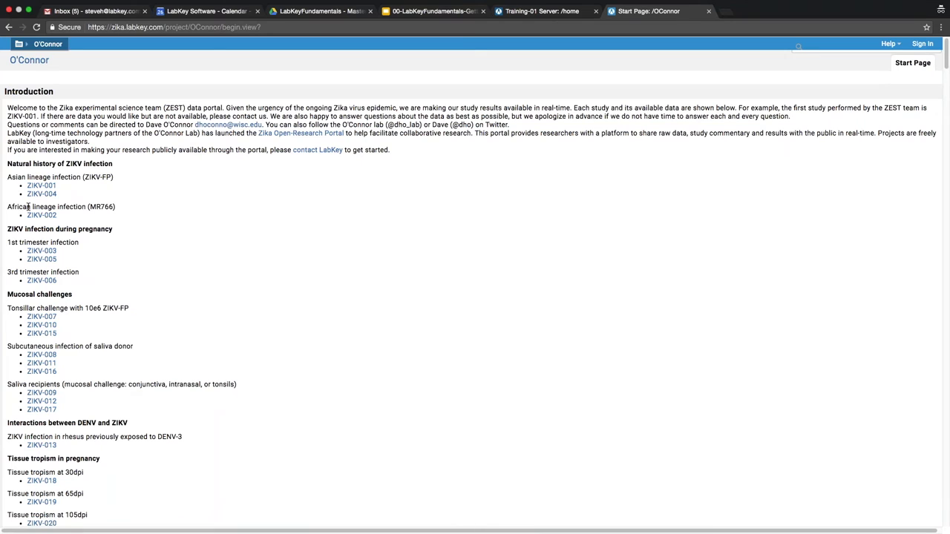
key(super+equal)
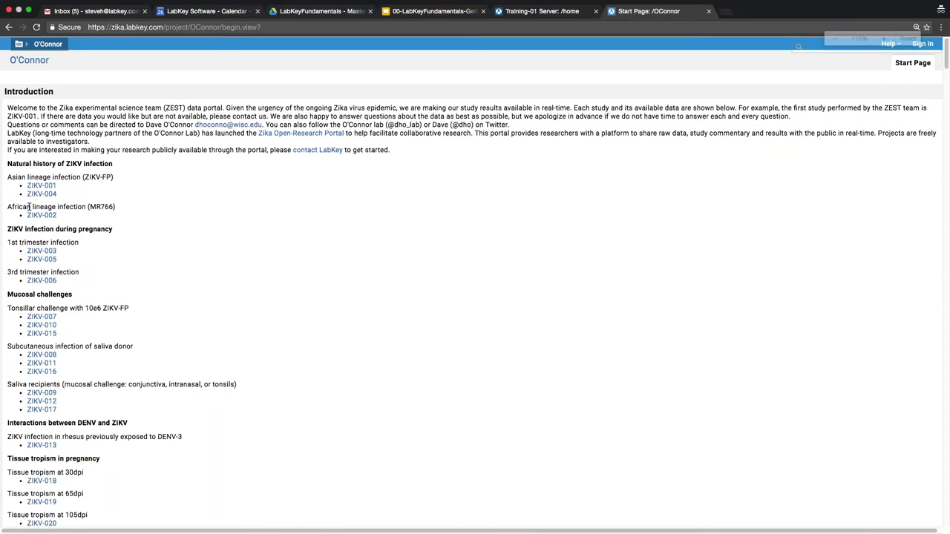
key(super+equal)
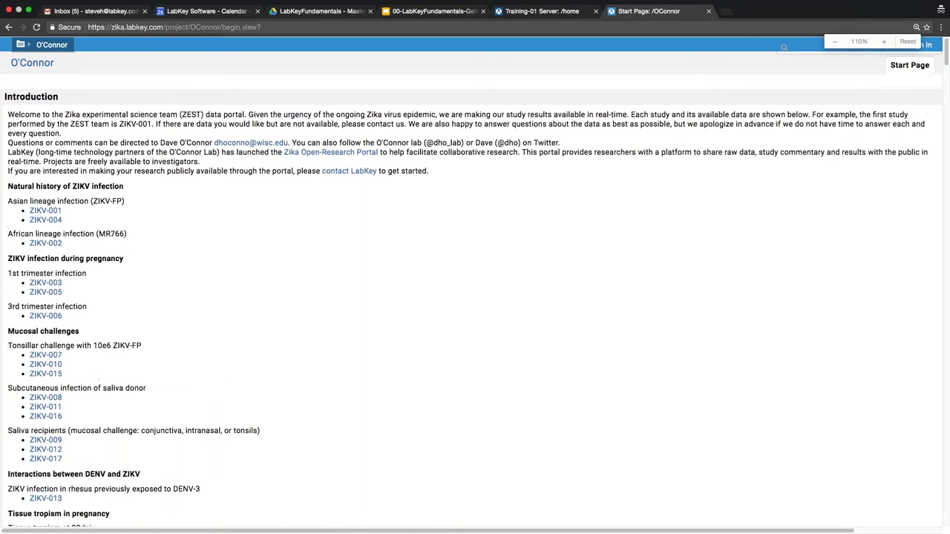
key(super+equal)
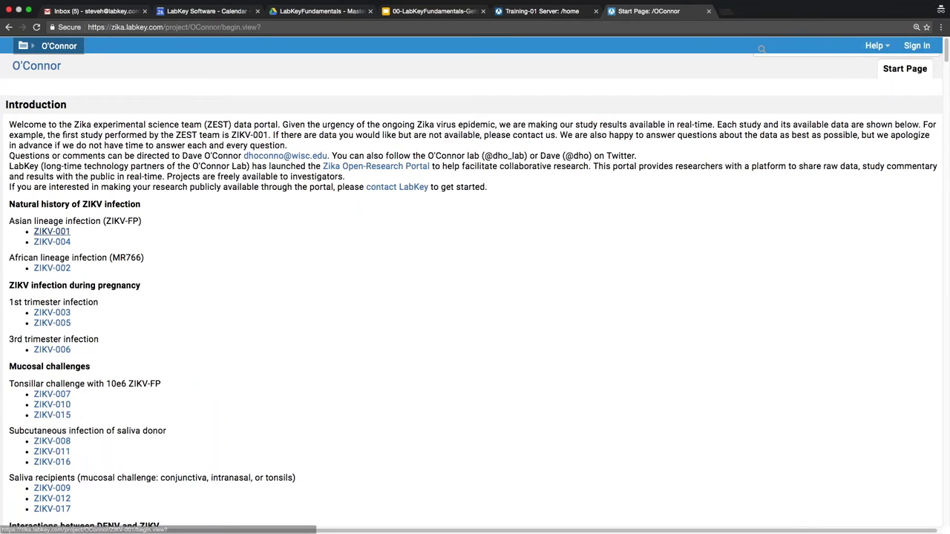
Open the ZIKV-001 study and review its overview, including objectives, study design, result summary and participants.
click(45, 234)
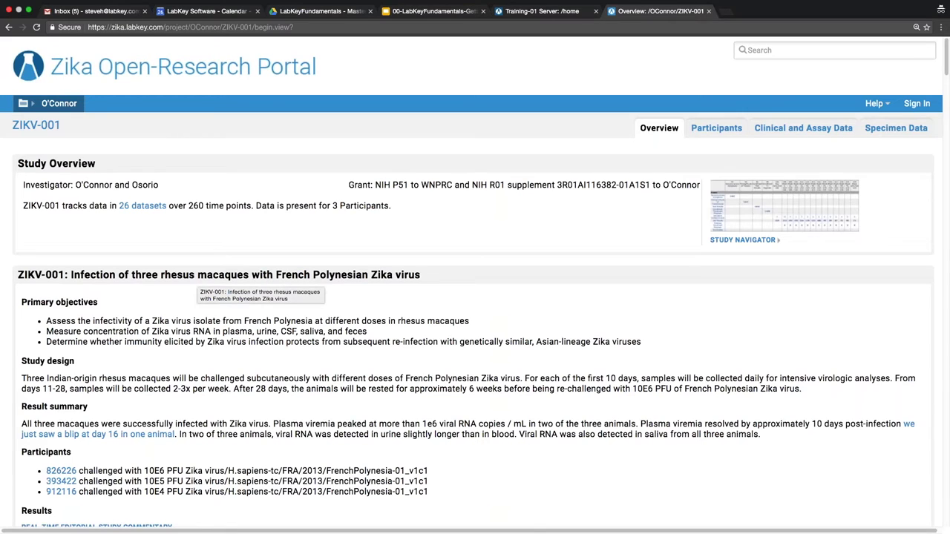
scroll(244, 318, down, 1)
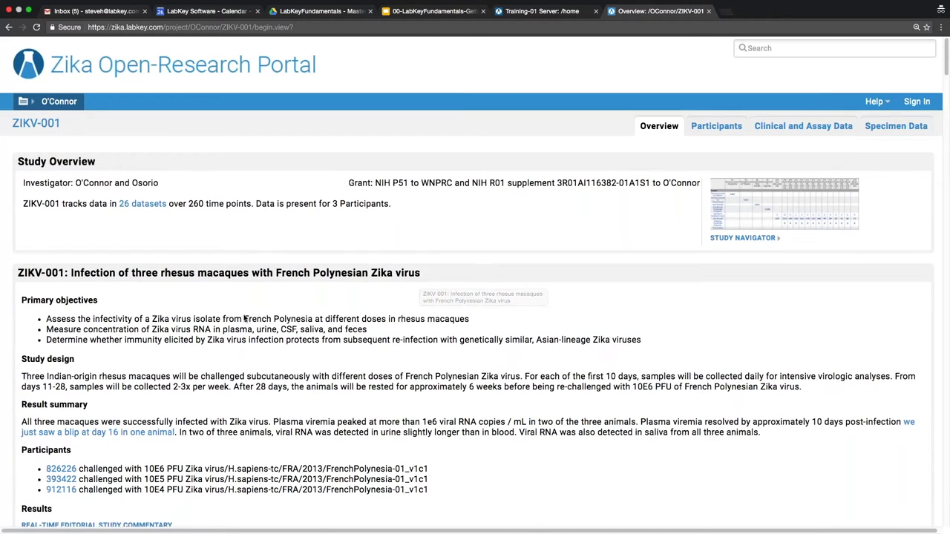
scroll(245, 317, down, 1)
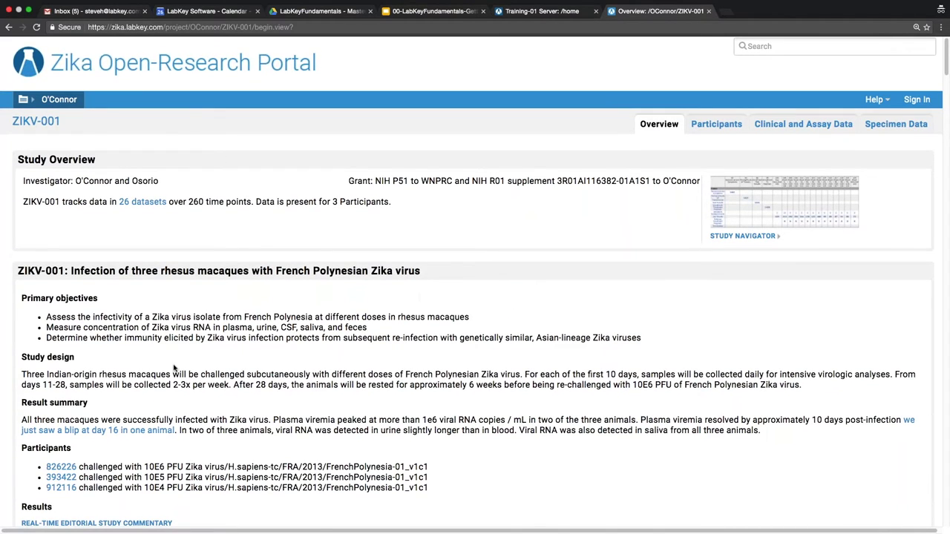
scroll(175, 368, down, 1)
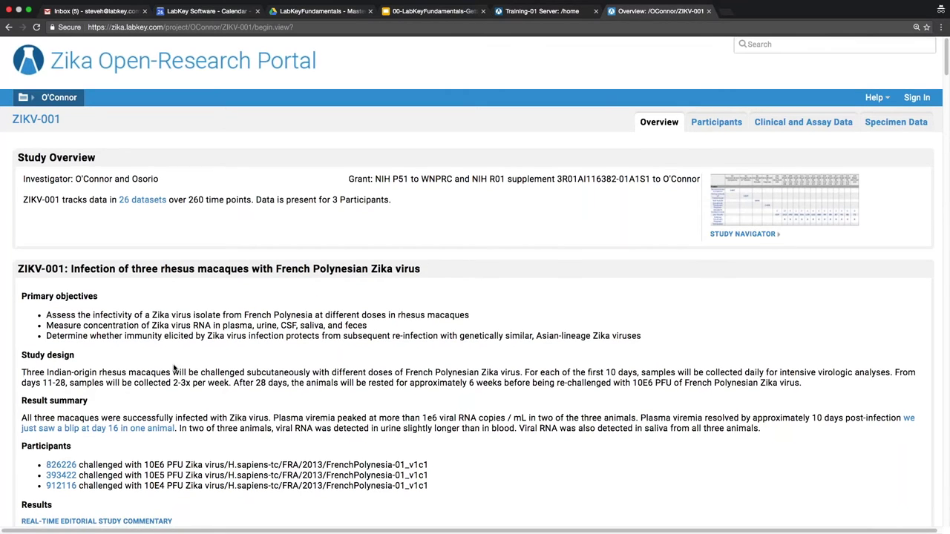
scroll(158, 443, down, 1)
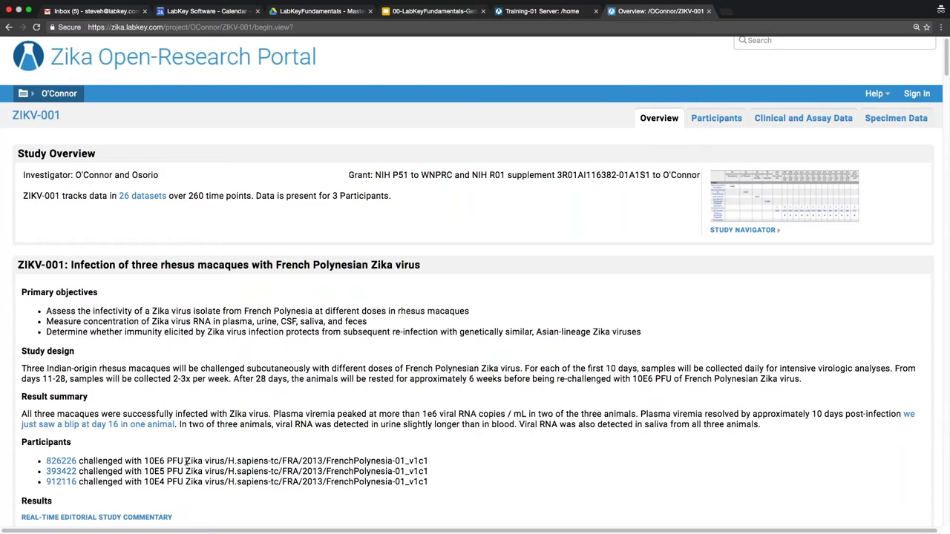
scroll(186, 460, up, 1)
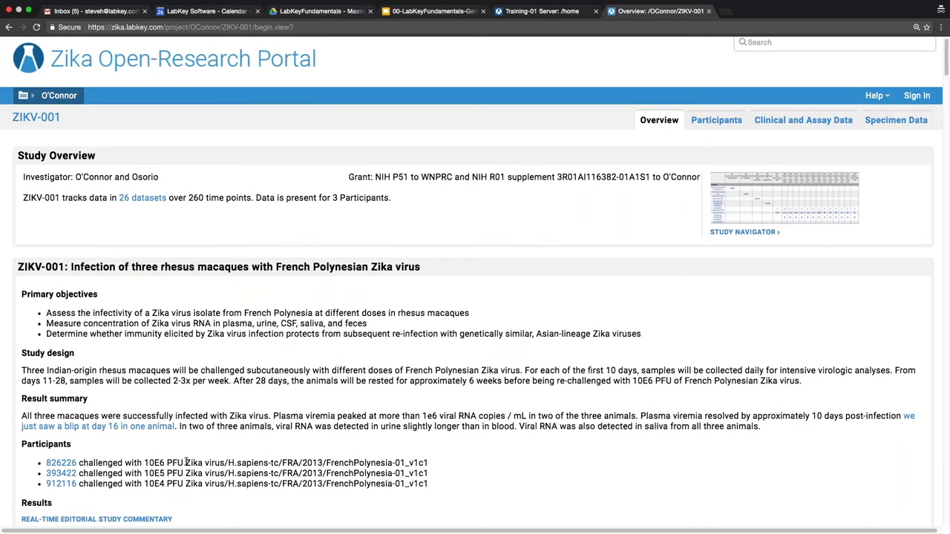
scroll(548, 255, up, 1)
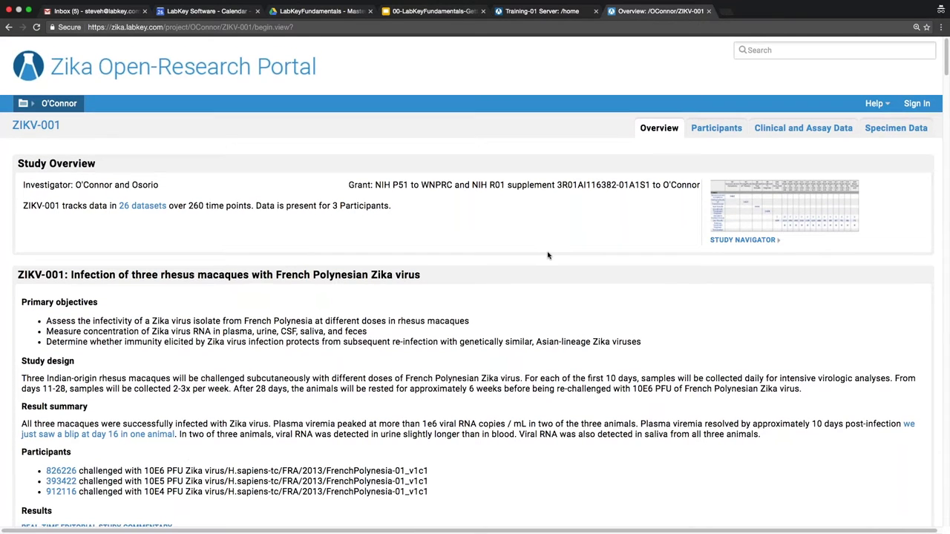
Open the ZIKV-001 participant list and display the data page of the first listed participant.
click(715, 132)
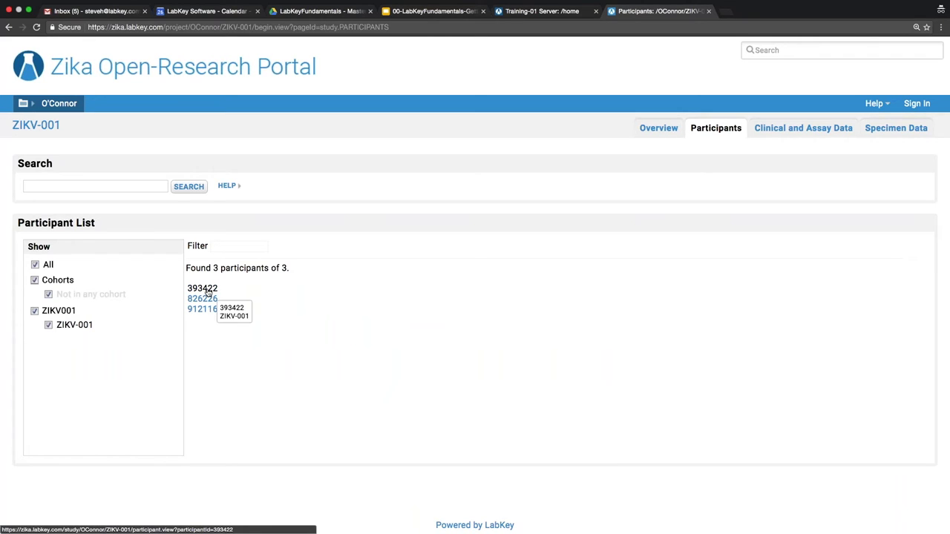
click(208, 291)
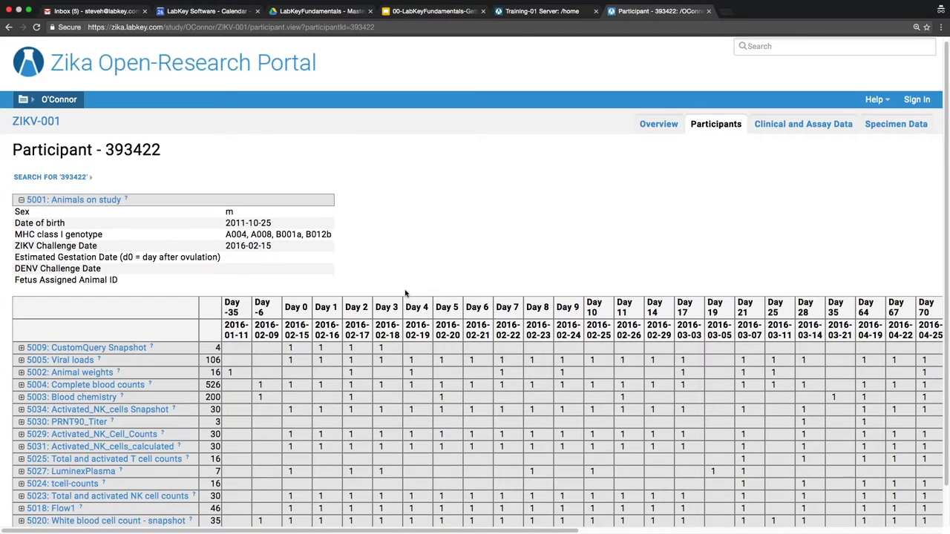
scroll(405, 293, down, 1)
scroll(405, 293, down, 1)
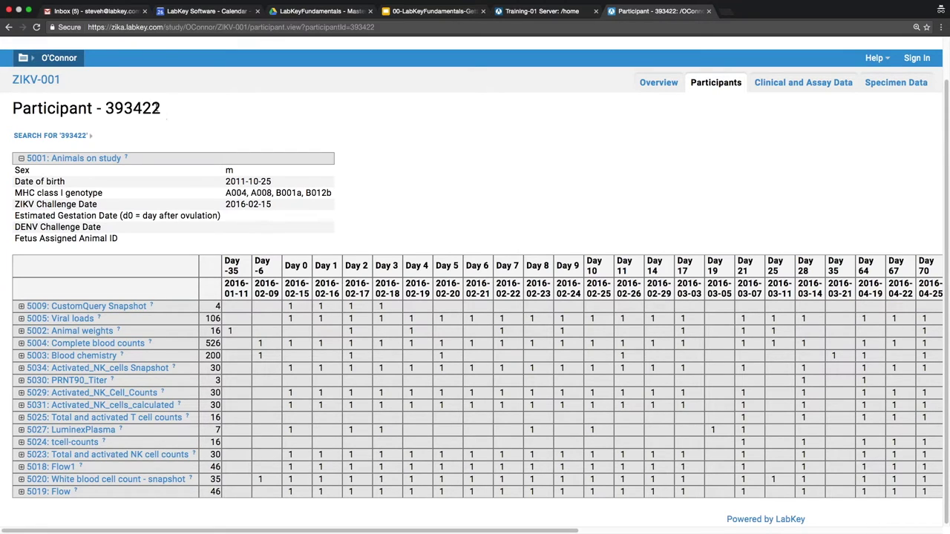
Highlight the participant ID in the heading and examine the participant's visit timeline from the earliest to the latest day.
drag(161, 108, 105, 109)
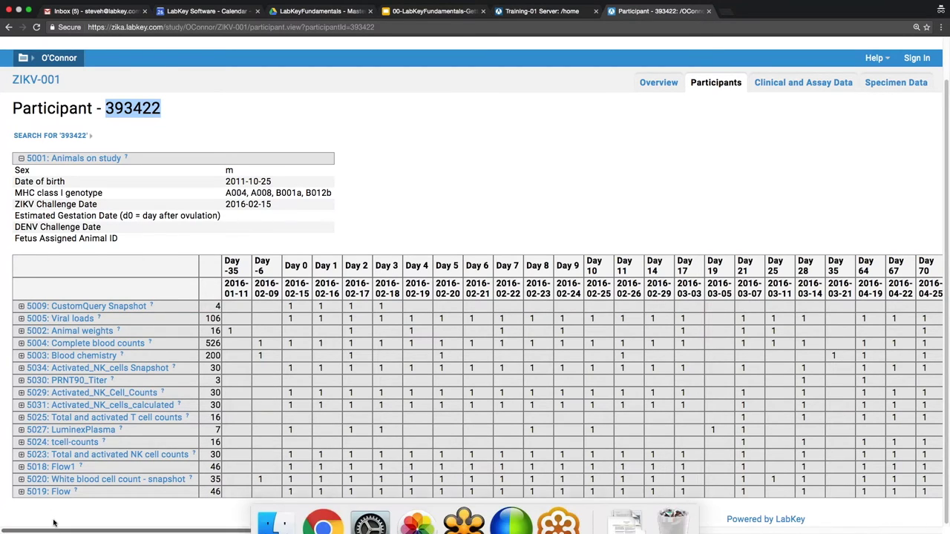
scroll(74, 532, right, 1)
scroll(73, 532, right, 10)
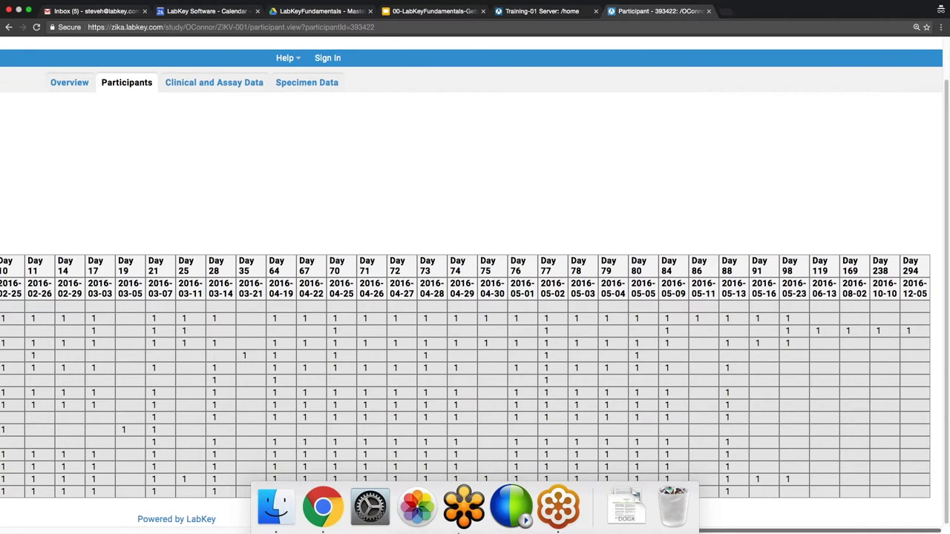
scroll(399, 528, left, 2)
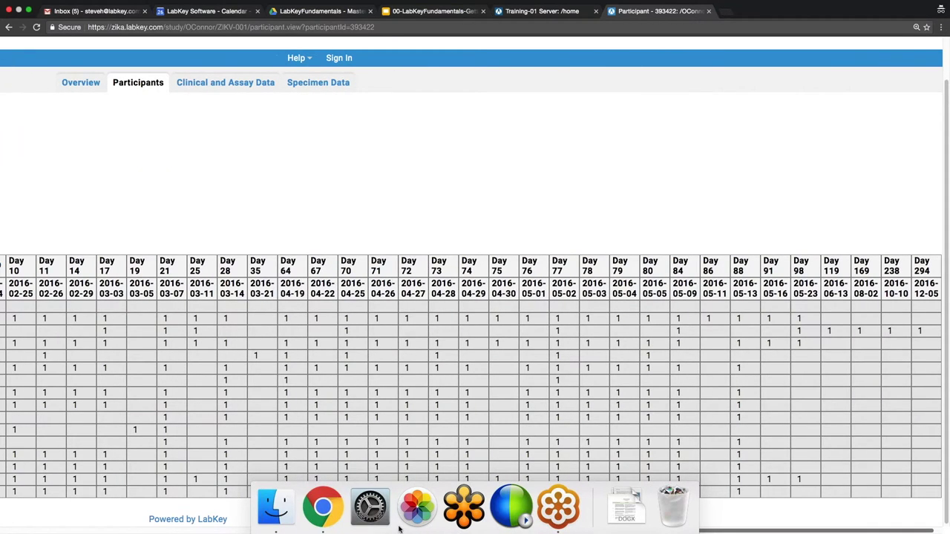
scroll(399, 528, left, 10)
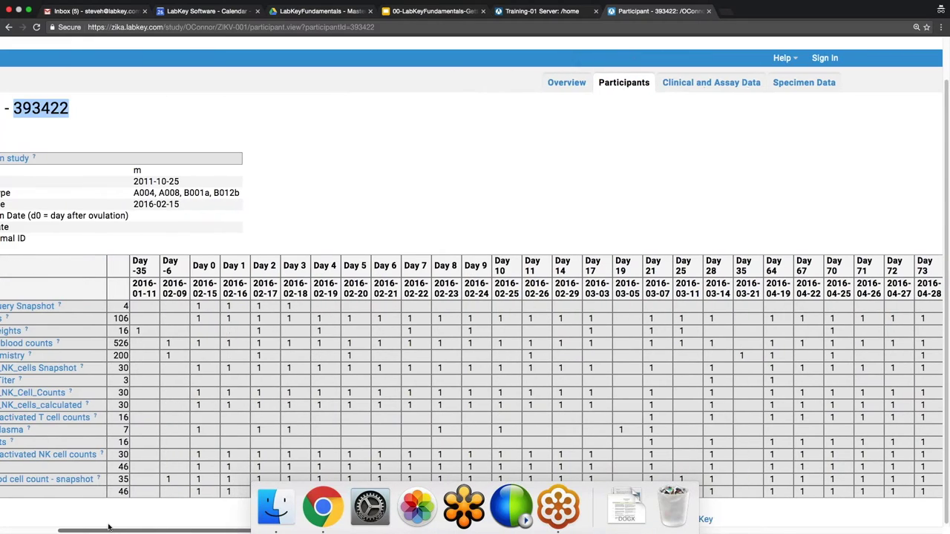
scroll(63, 530, left, 2)
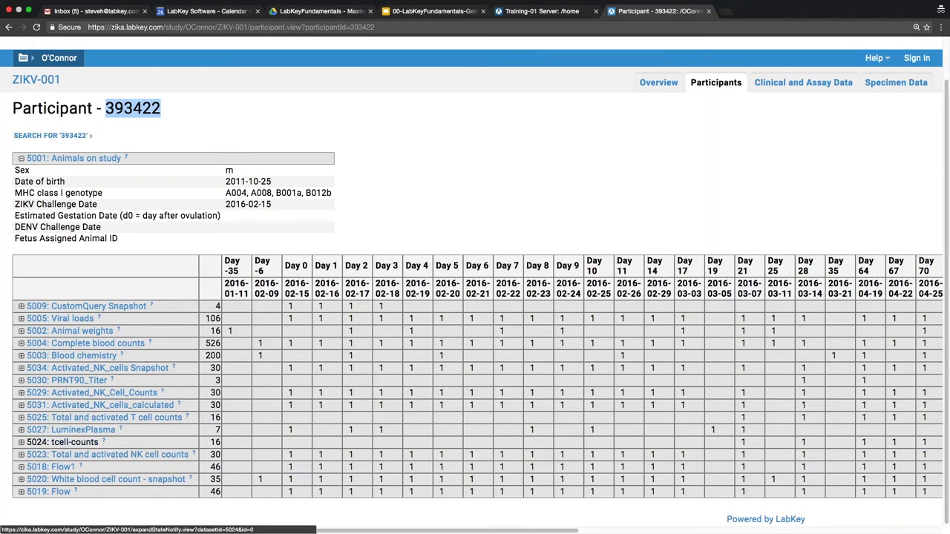
Expand the participant's Viral loads and Blood chemistry datasets to inspect their rows, and collapse both again.
click(22, 319)
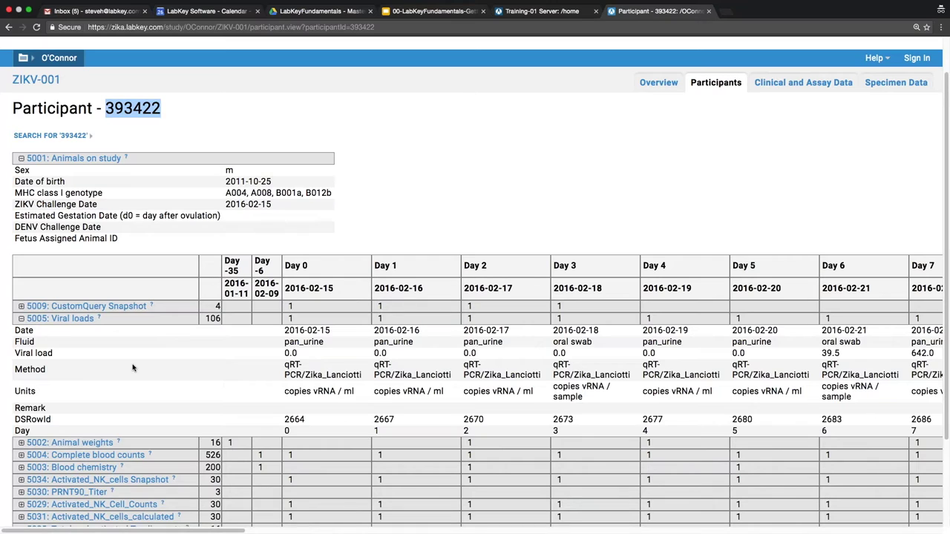
scroll(133, 368, down, 1)
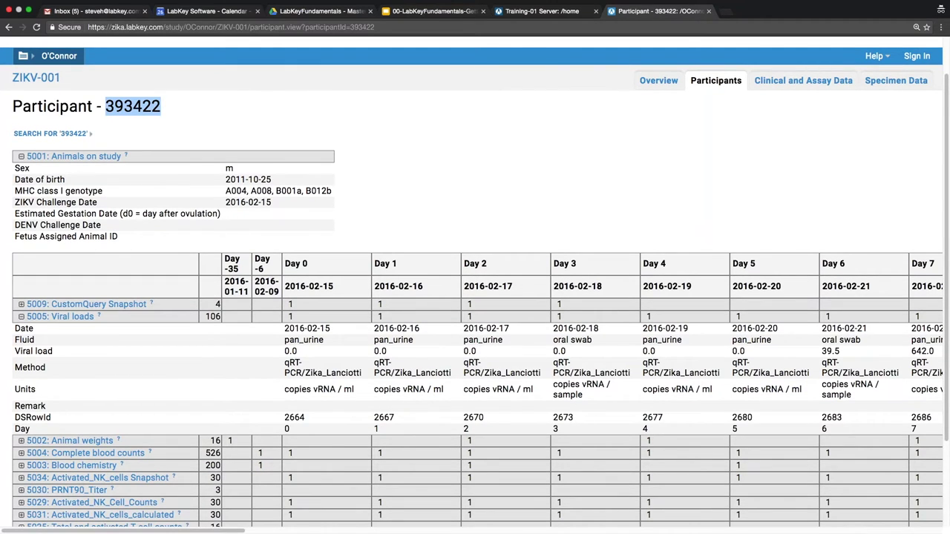
scroll(95, 401, down, 3)
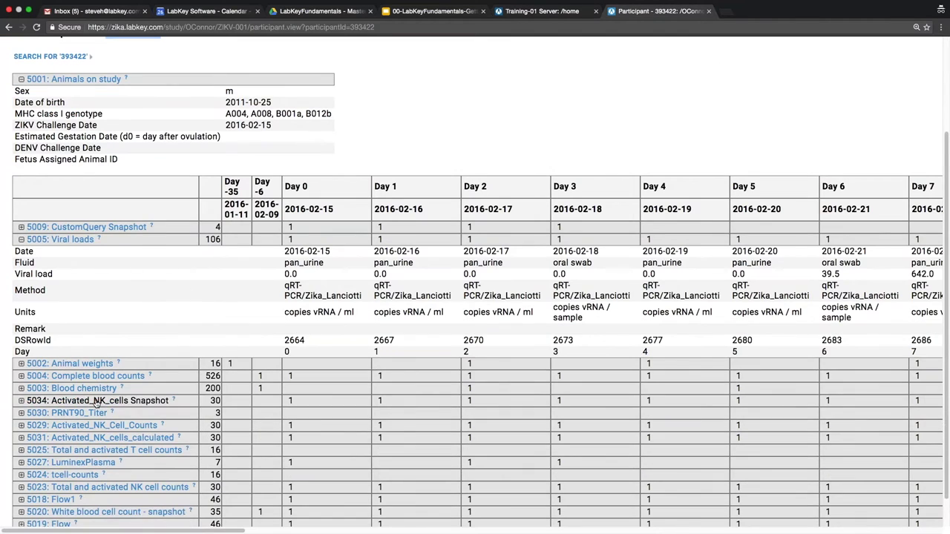
click(89, 388)
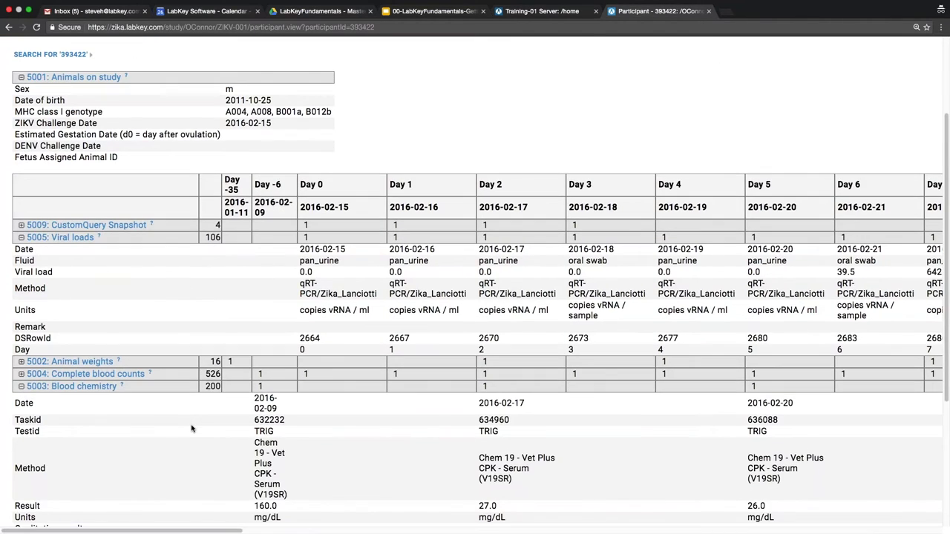
scroll(191, 429, down, 3)
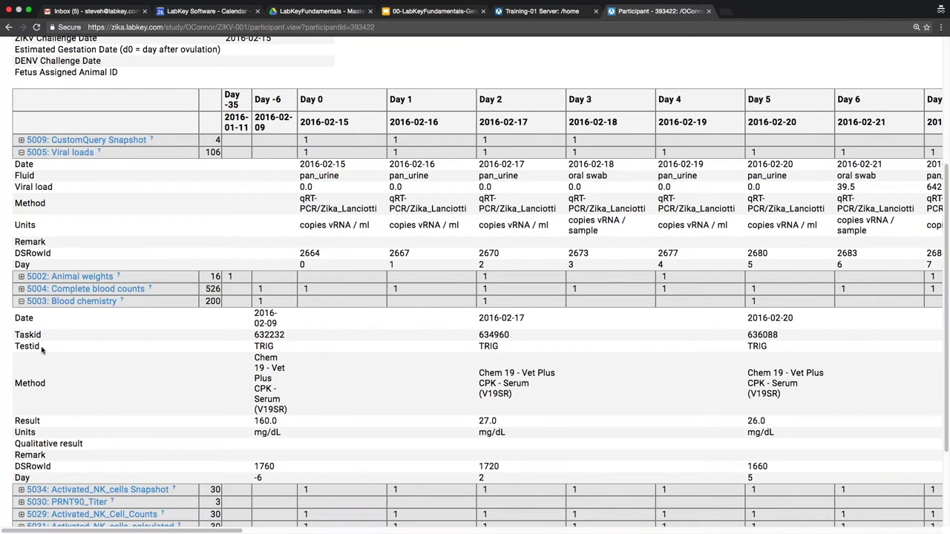
click(22, 302)
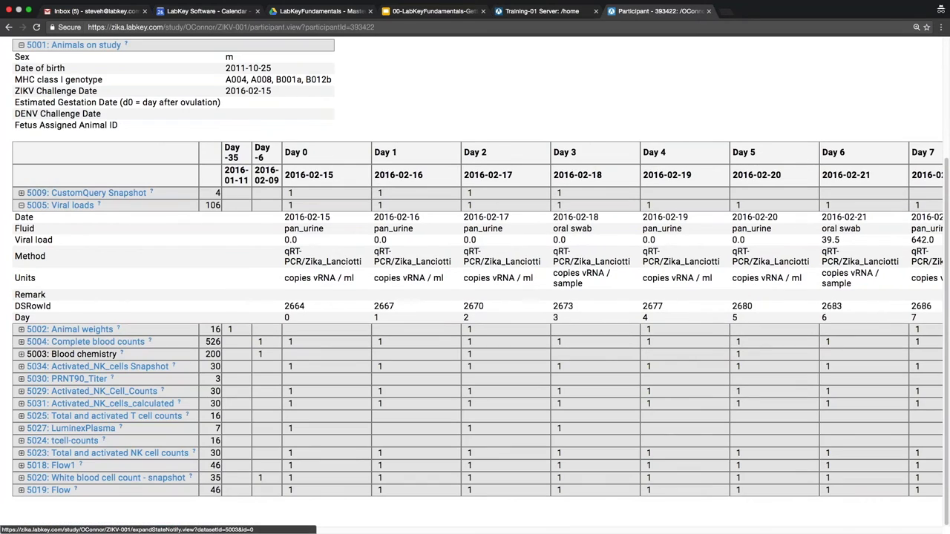
click(21, 205)
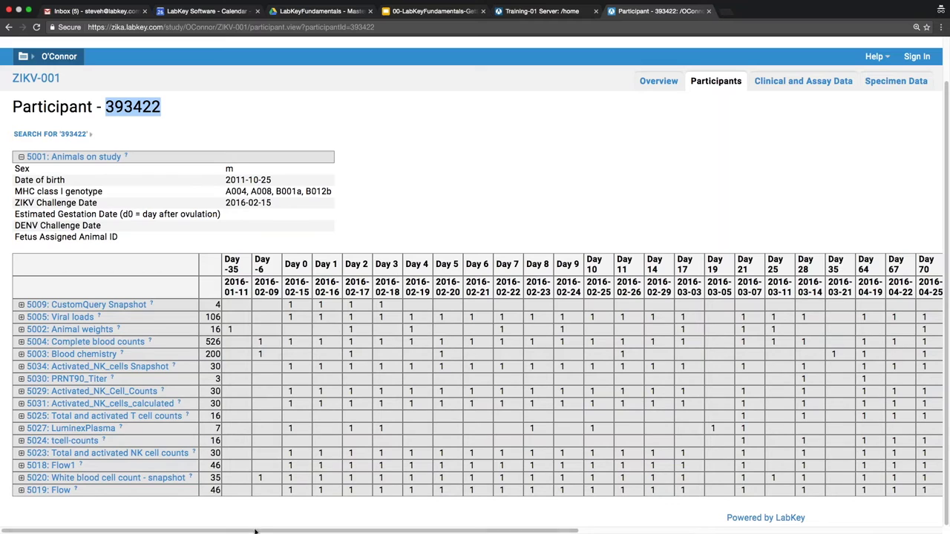
Show the study's clinical and assay data views, open the Animals on study dataset, and return to the list.
mouse_move(255, 533)
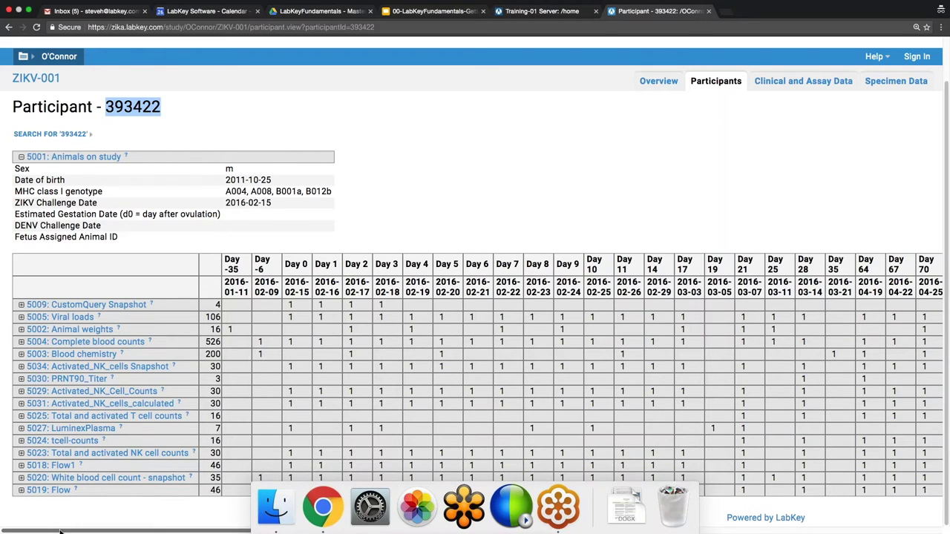
mouse_move(61, 531)
mouse_down()
mouse_move(151, 532)
mouse_move(67, 532)
mouse_up()
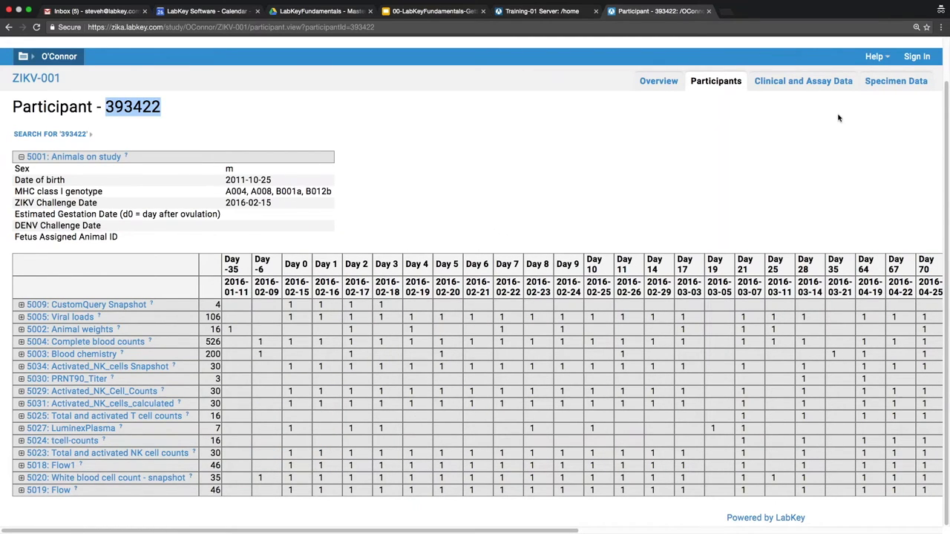
click(806, 83)
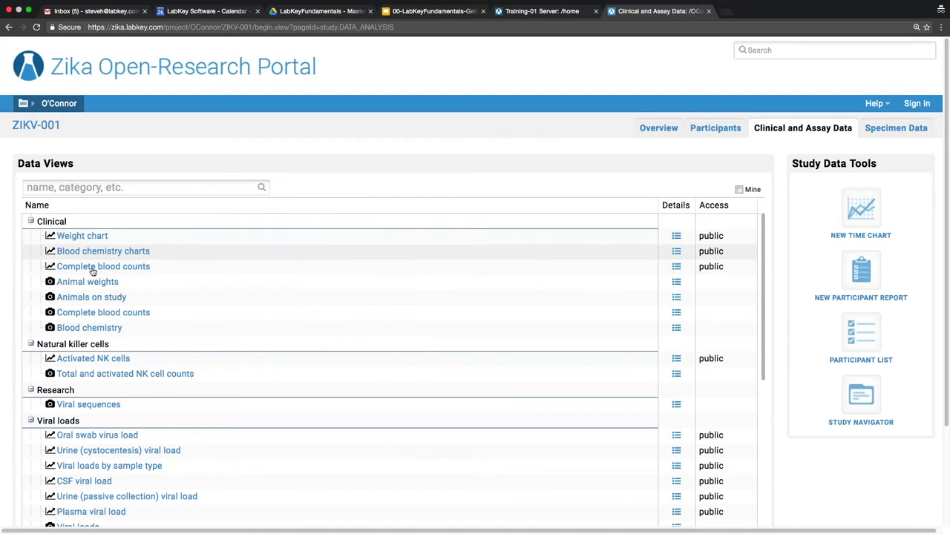
mouse_move(82, 311)
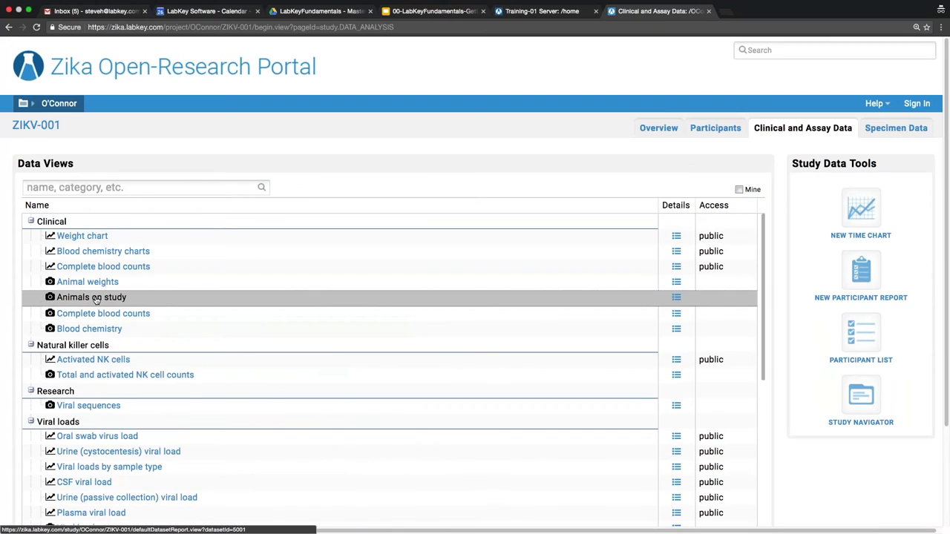
click(96, 298)
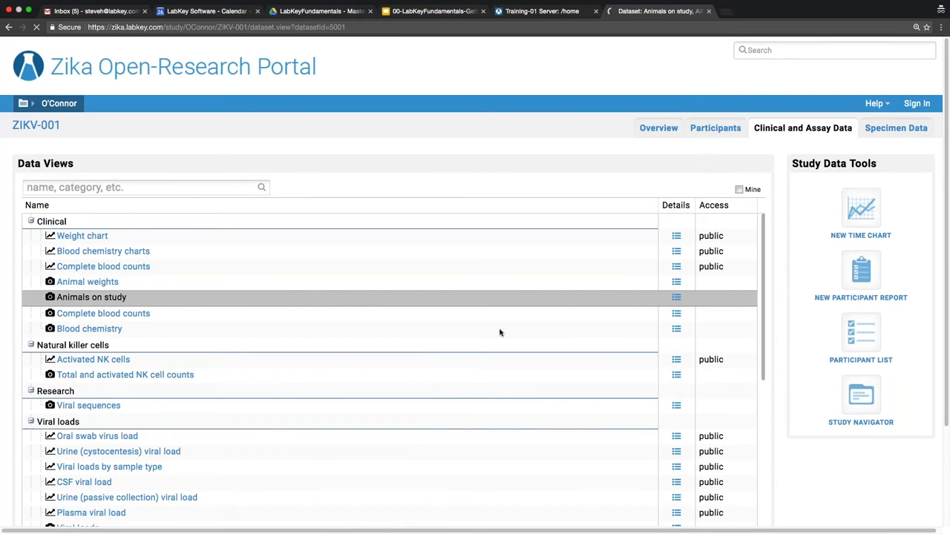
click(11, 27)
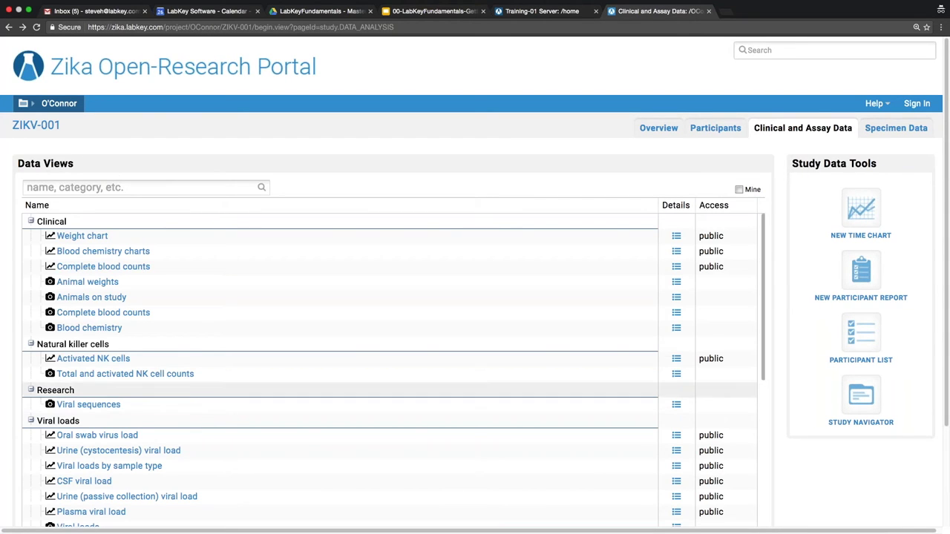
Open the Blood chemistry dataset and view the options available for its Testid column.
click(92, 328)
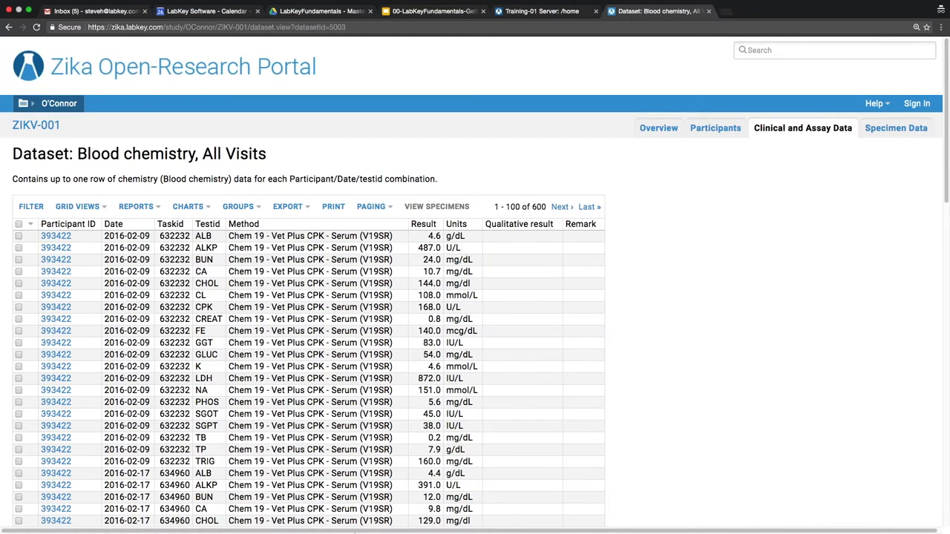
mouse_move(334, 511)
click(207, 226)
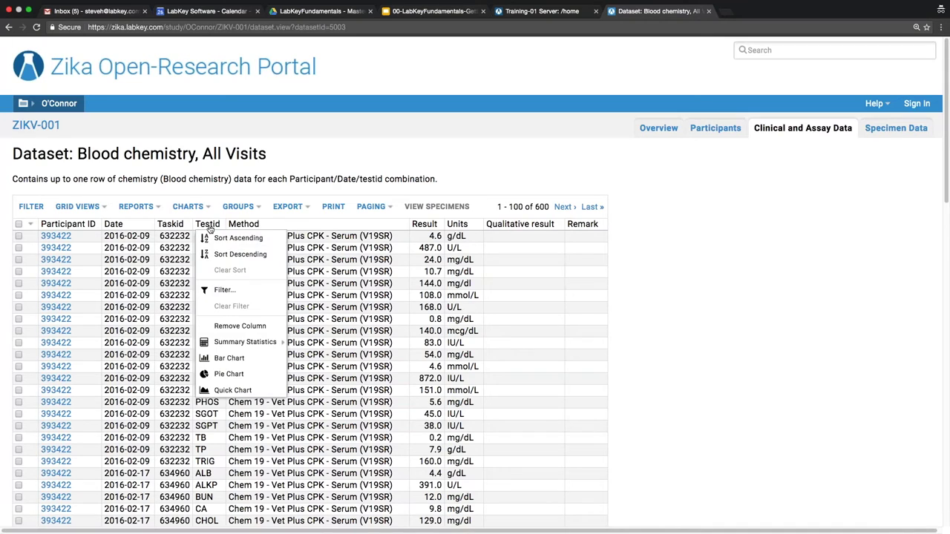
click(207, 226)
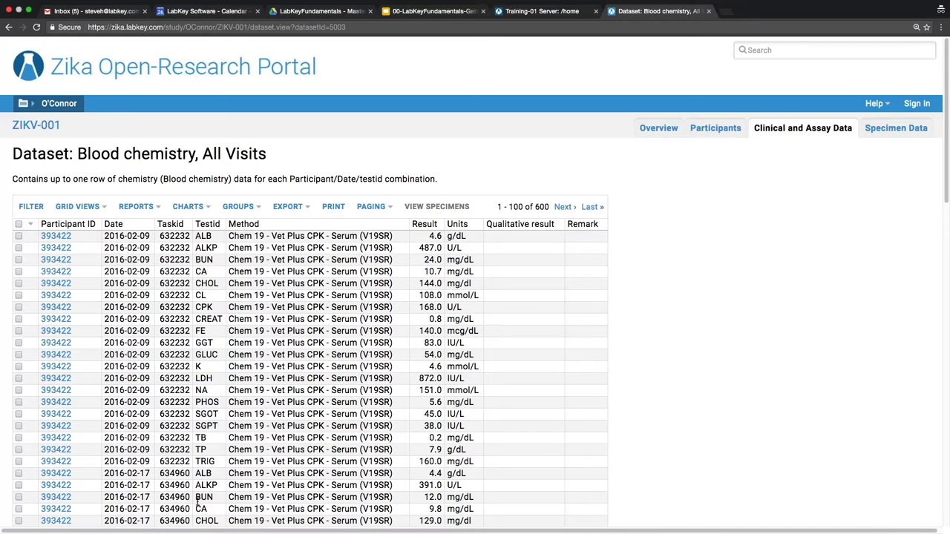
Display a pie chart of the Testid column above the data grid and remove it again.
click(206, 225)
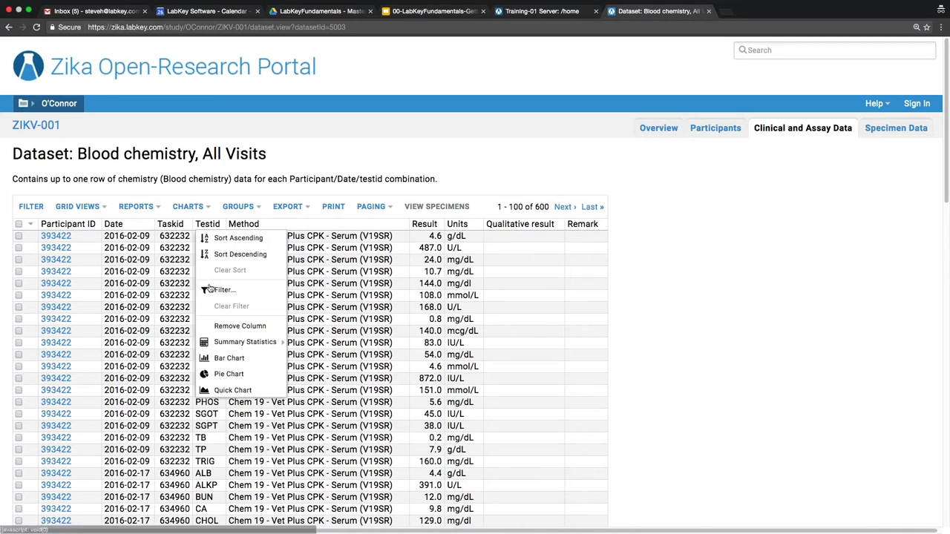
click(219, 374)
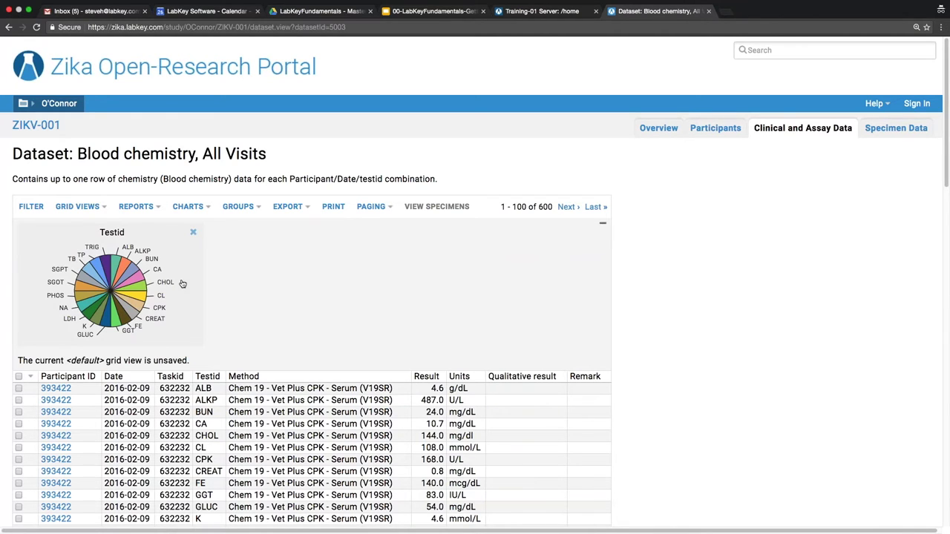
click(192, 232)
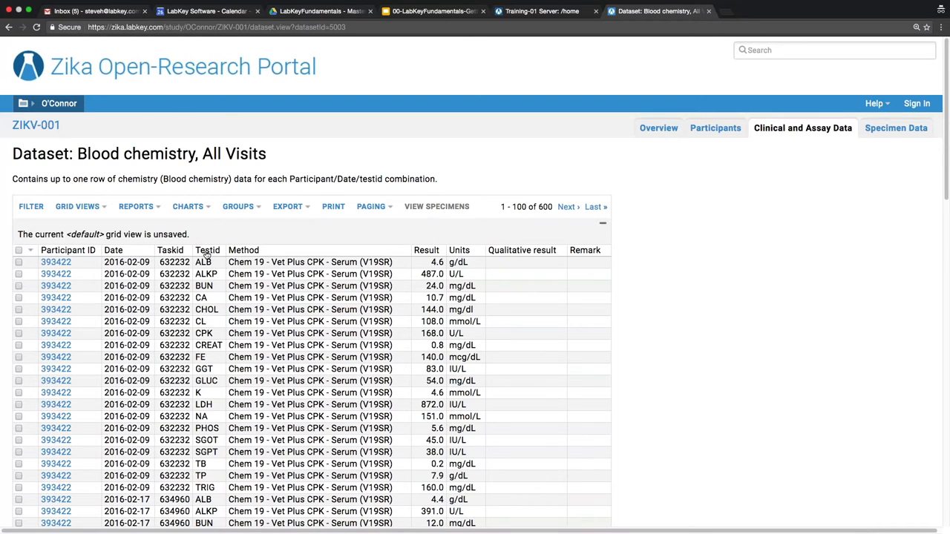
Filter the Blood chemistry grid to show only rows whose Testid is ALB.
click(206, 254)
click(218, 315)
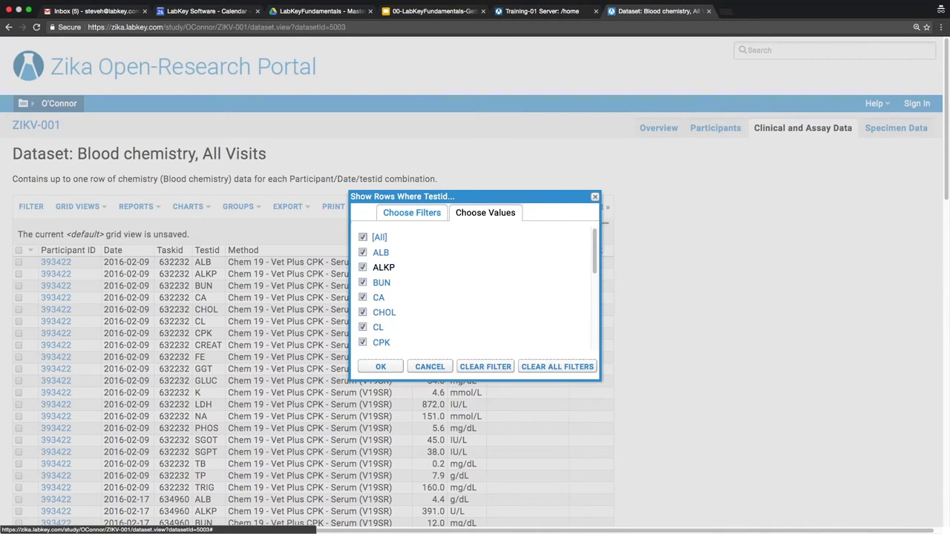
click(380, 253)
click(381, 367)
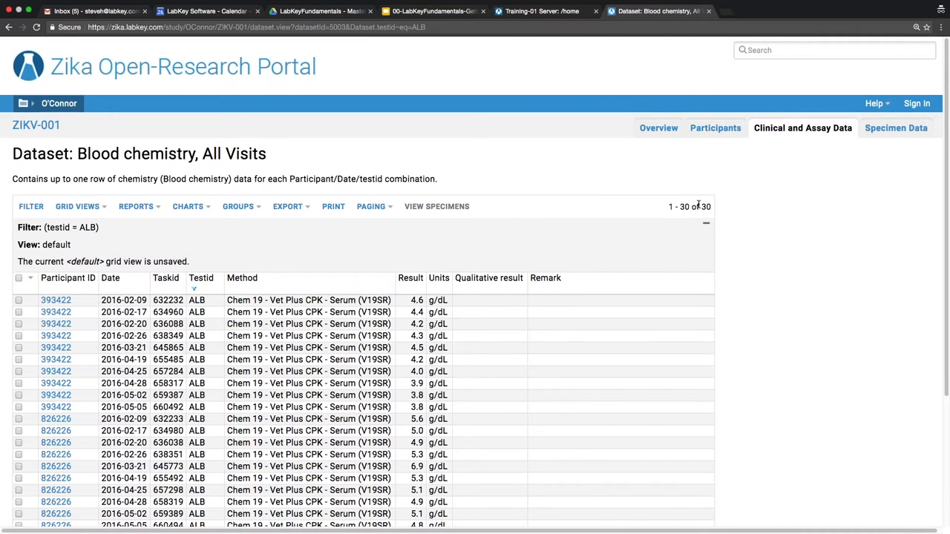
Filter the grid further by Participant ID to show only the first listed participant.
click(68, 286)
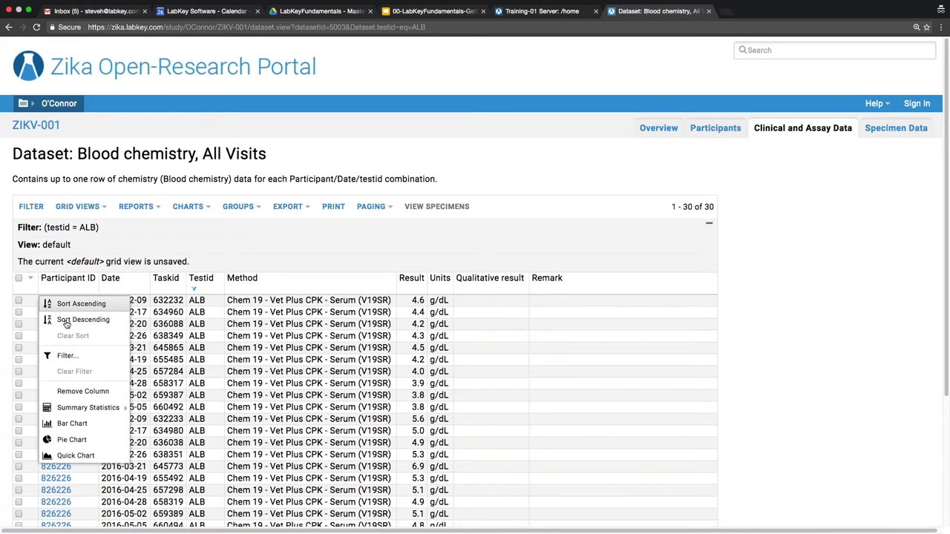
click(67, 356)
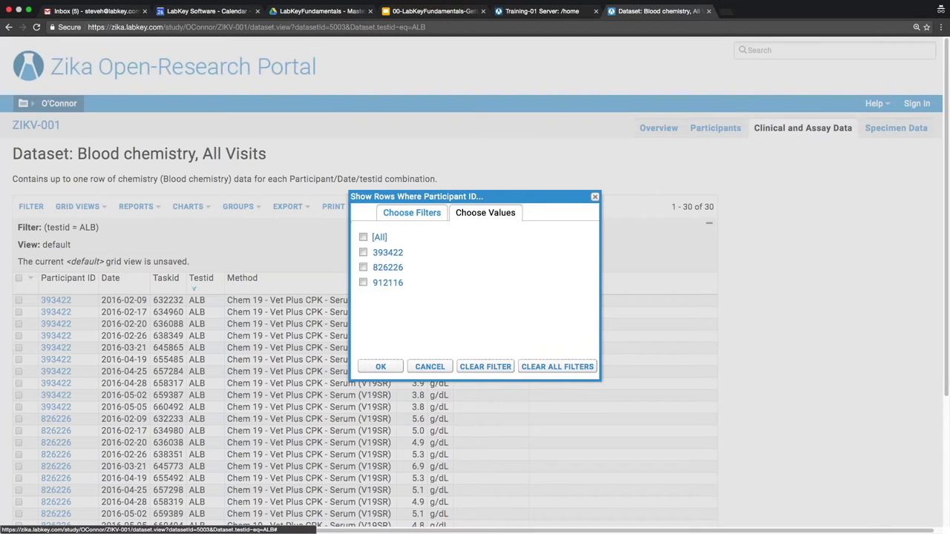
click(388, 253)
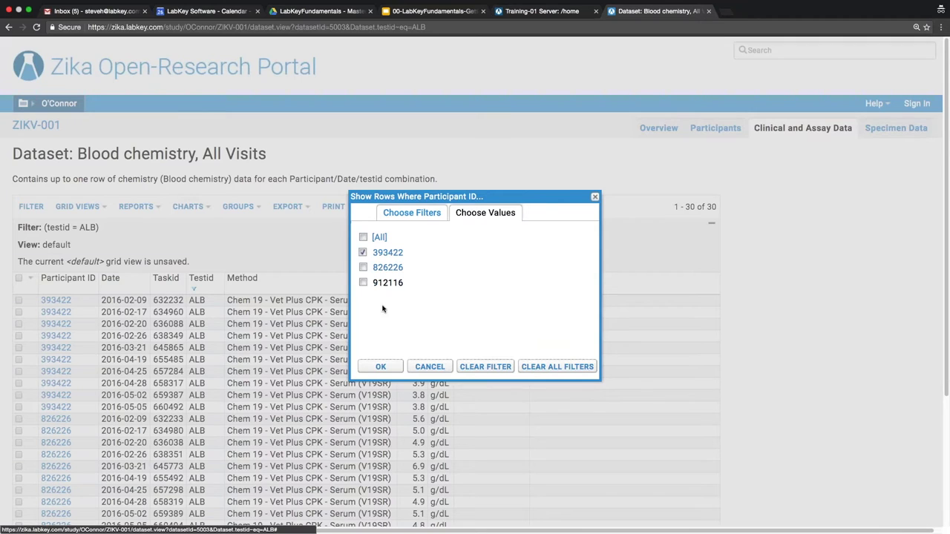
click(379, 368)
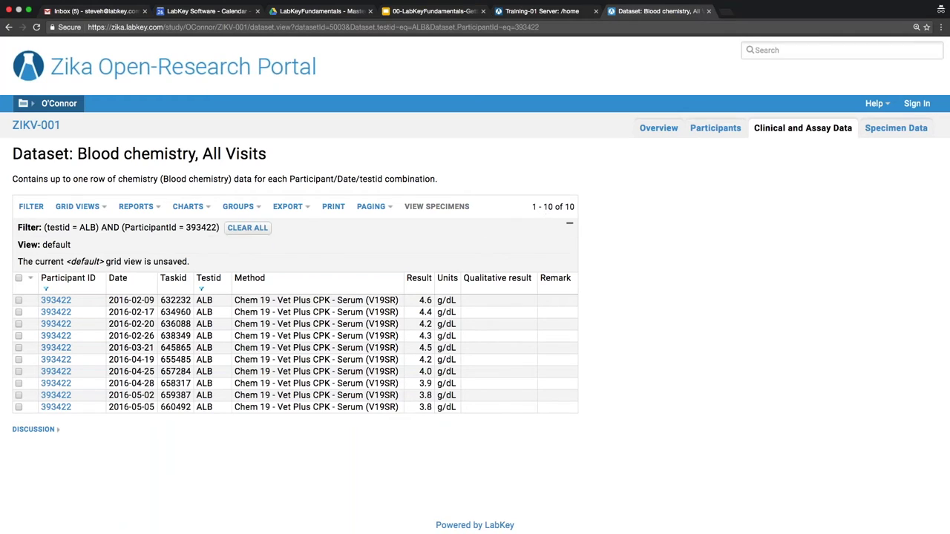
Export the filtered Blood chemistry rows as an Excel Workbook (.xlsx).
click(300, 211)
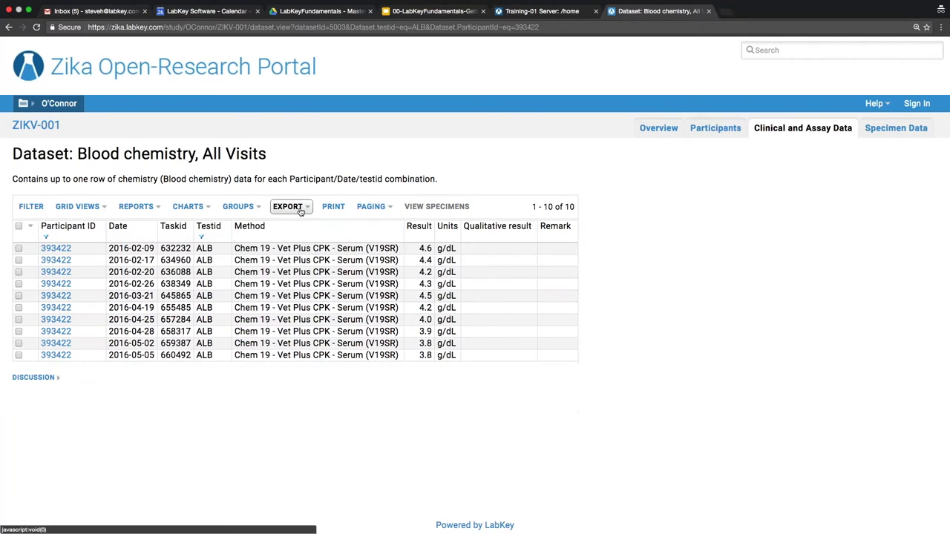
click(301, 211)
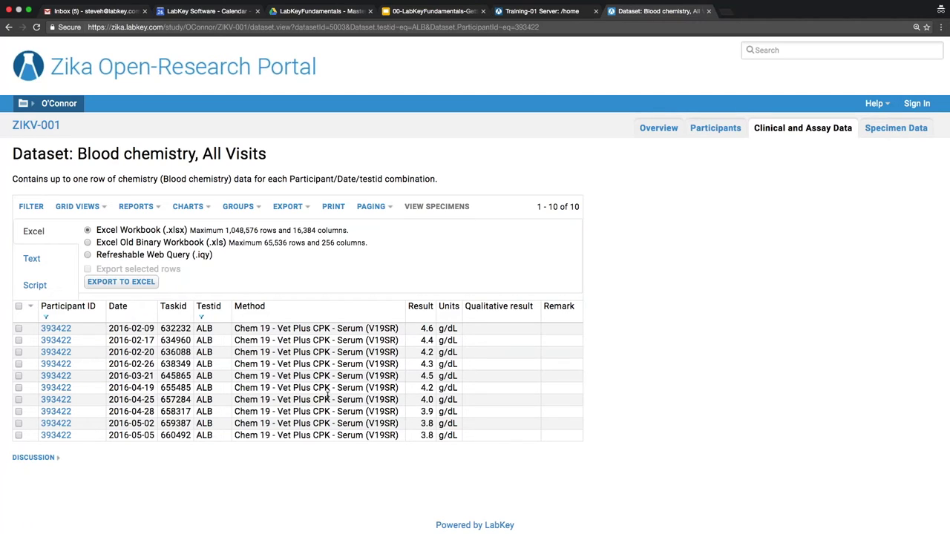
click(118, 282)
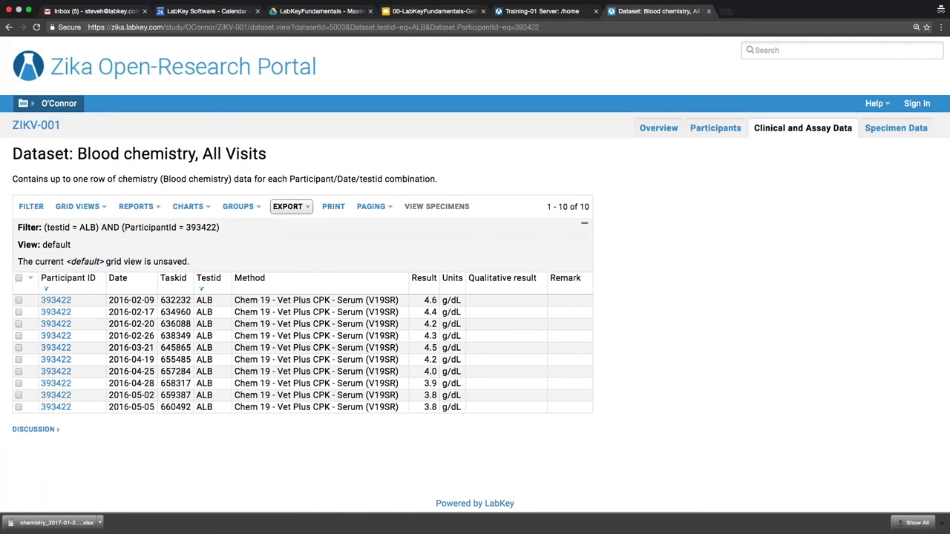
Clear the filters on the Testid and Participant ID columns of the Blood chemistry grid.
mouse_move(326, 266)
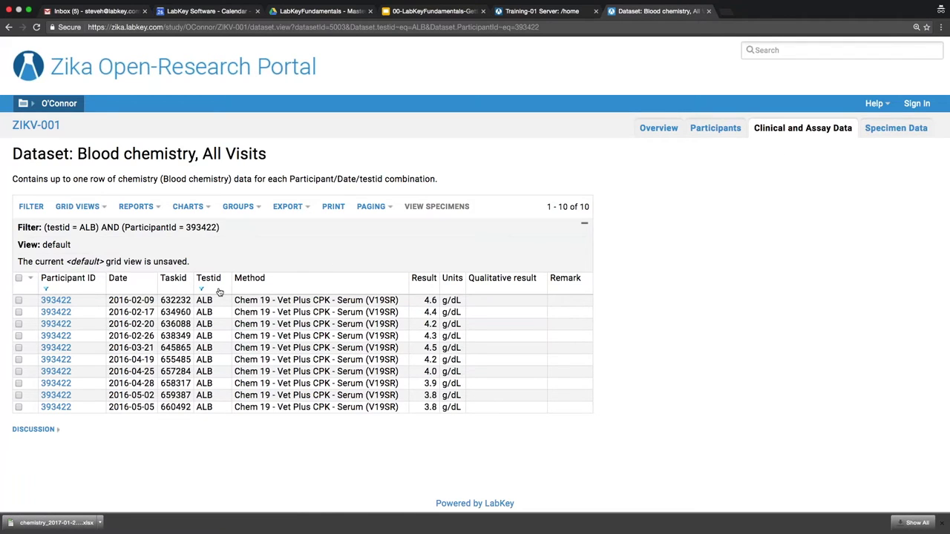
click(220, 291)
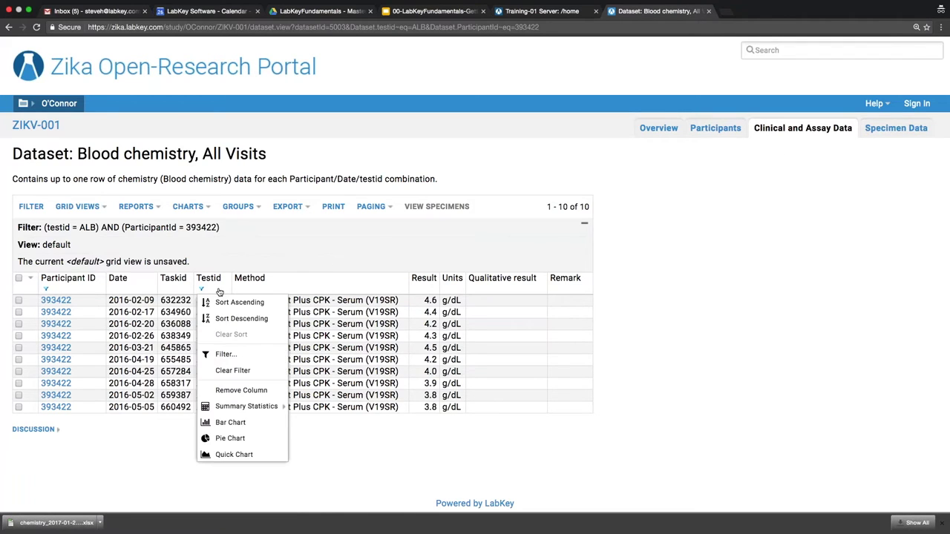
click(232, 371)
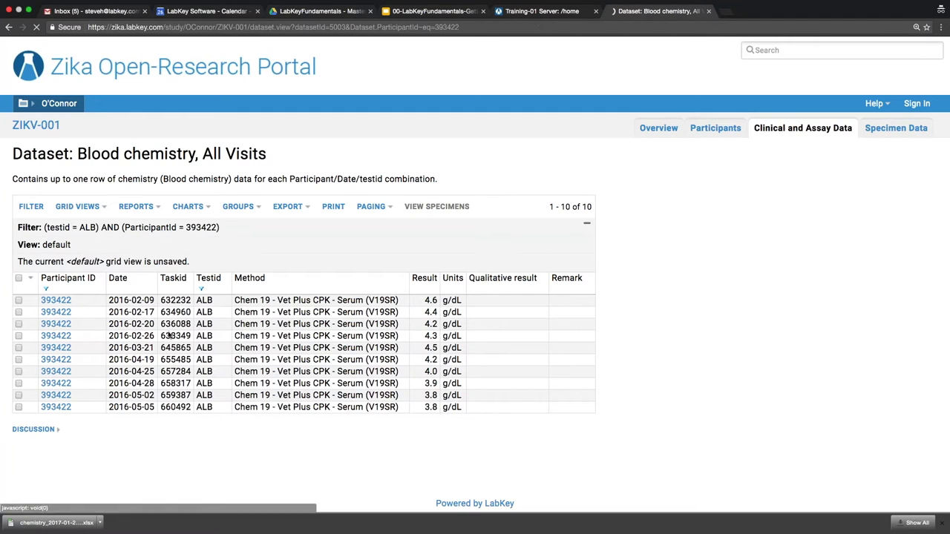
click(67, 277)
click(77, 371)
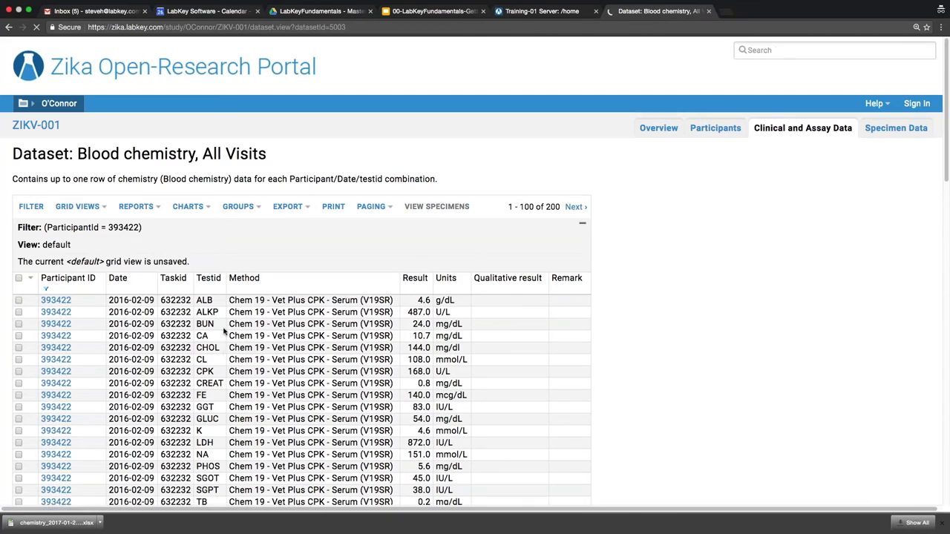
Return to the clinical and assay data views, open Blood chemistry charts, and examine the ALB chart of results since Zika virus infection.
click(784, 131)
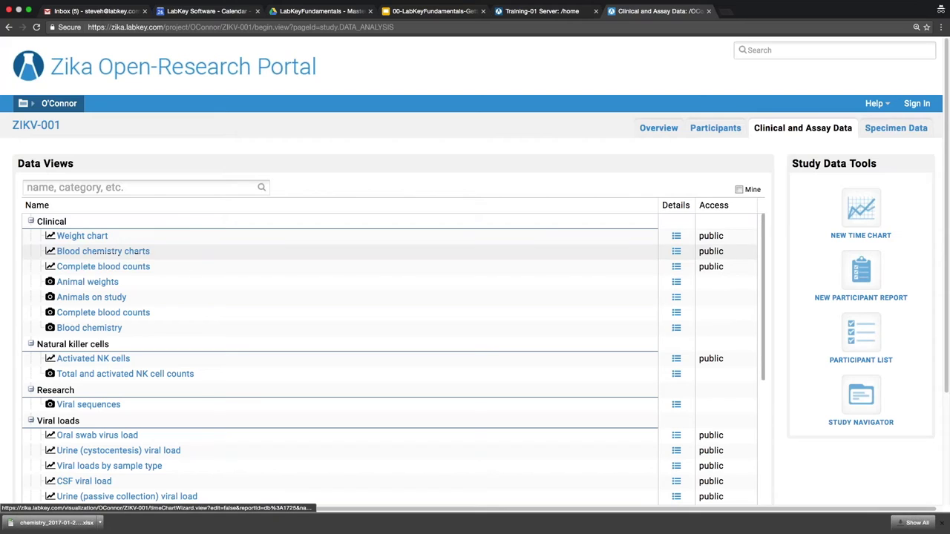
click(92, 256)
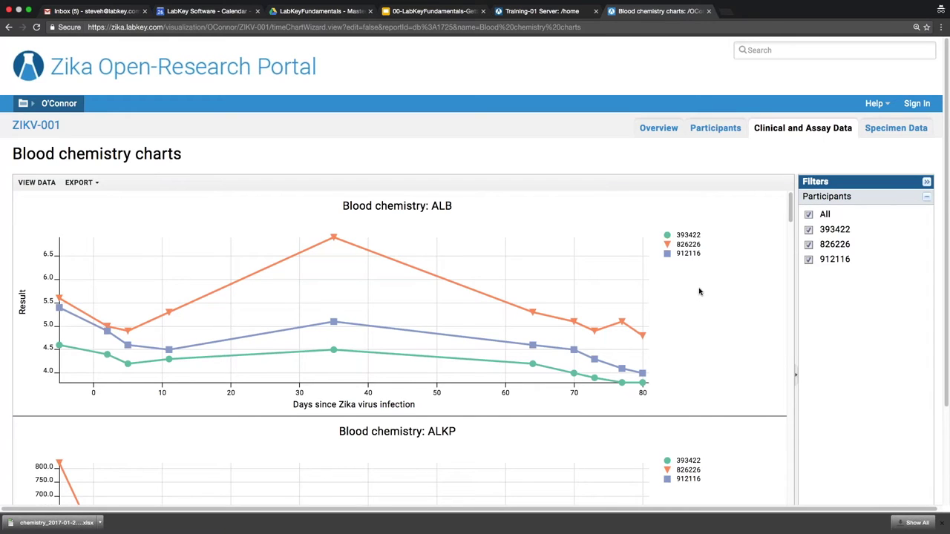
scroll(699, 292, down, 1)
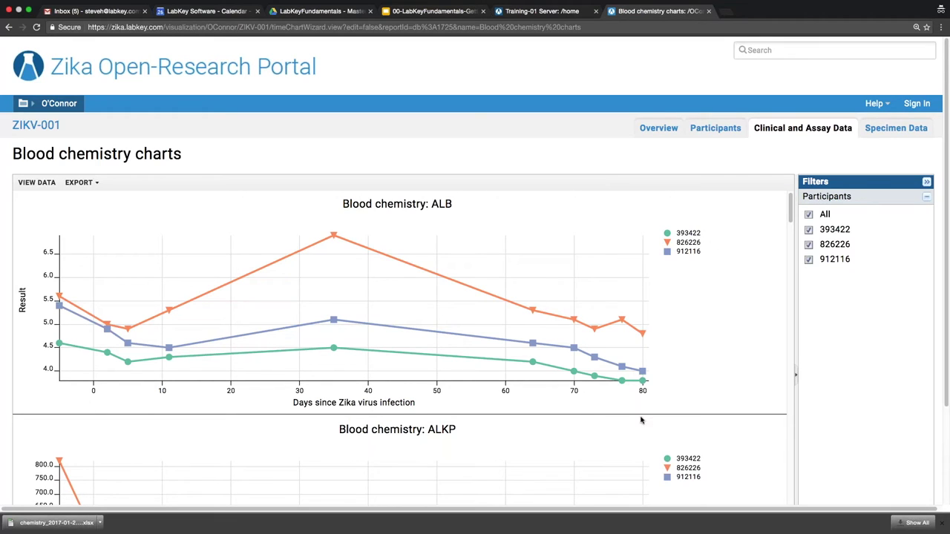
scroll(706, 325, down, 1)
scroll(706, 325, down, 2)
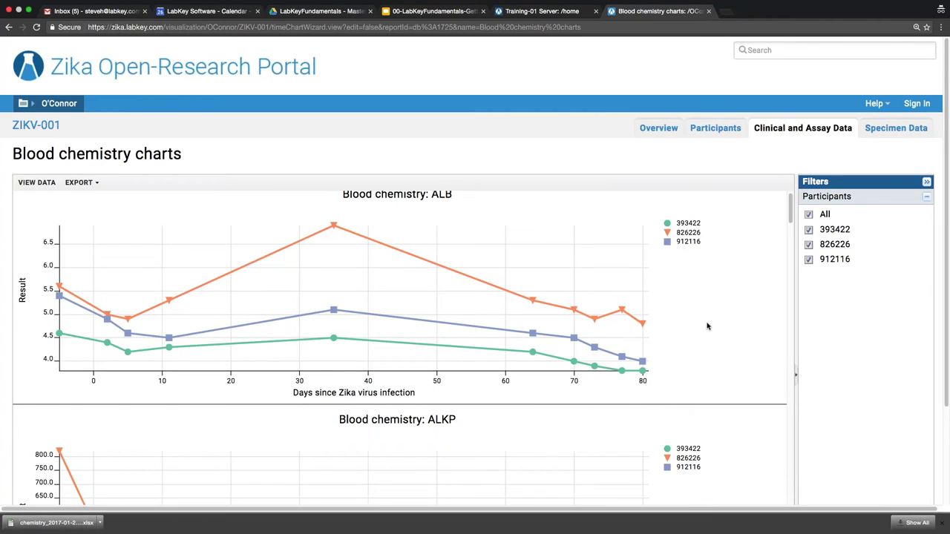
scroll(706, 326, up, 1)
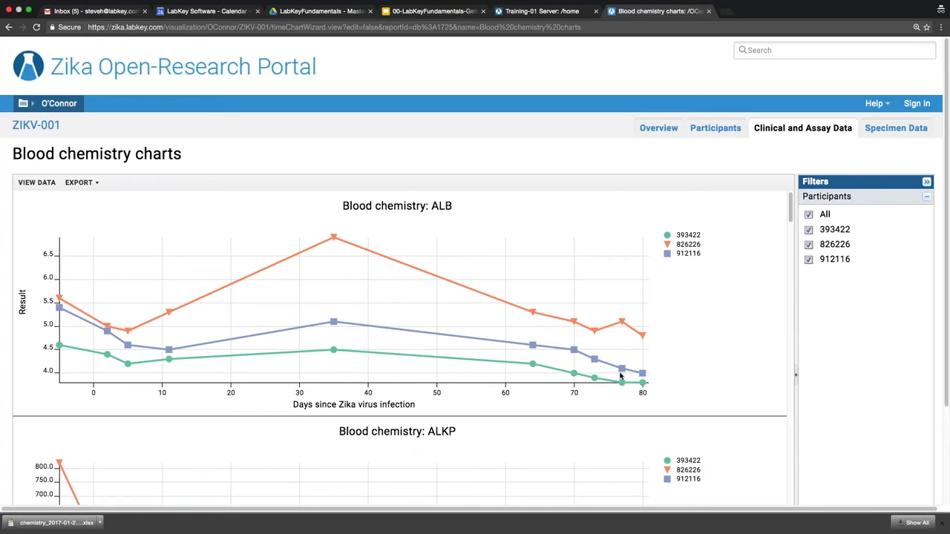
scroll(769, 357, down, 1)
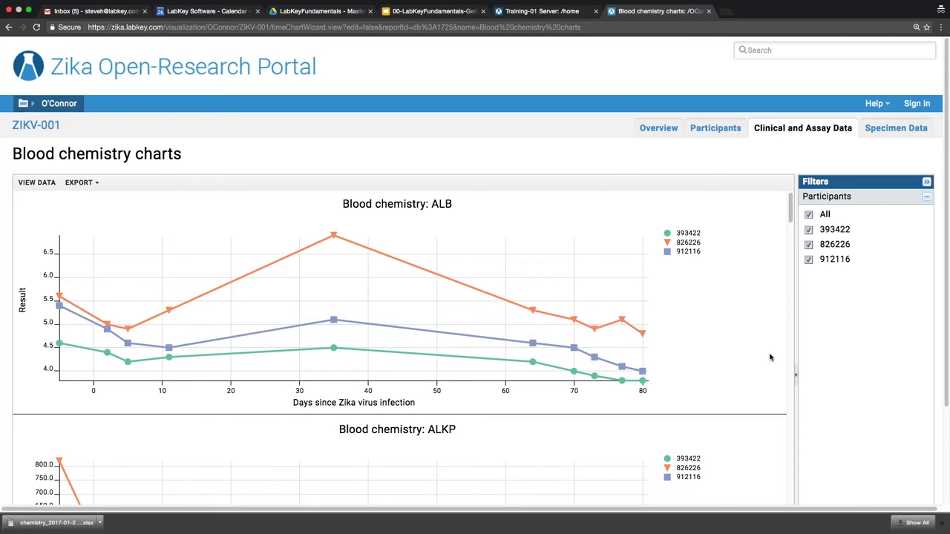
Examine the participants' result curves in the charts from ALKP through GGT, and go back toward the first charts.
scroll(769, 357, down, 5)
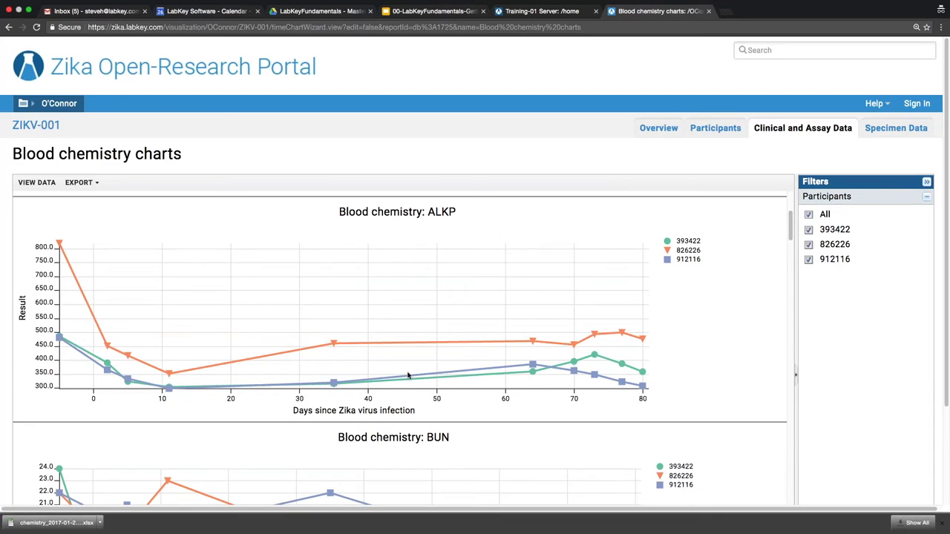
scroll(407, 375, down, 1)
scroll(685, 361, down, 5)
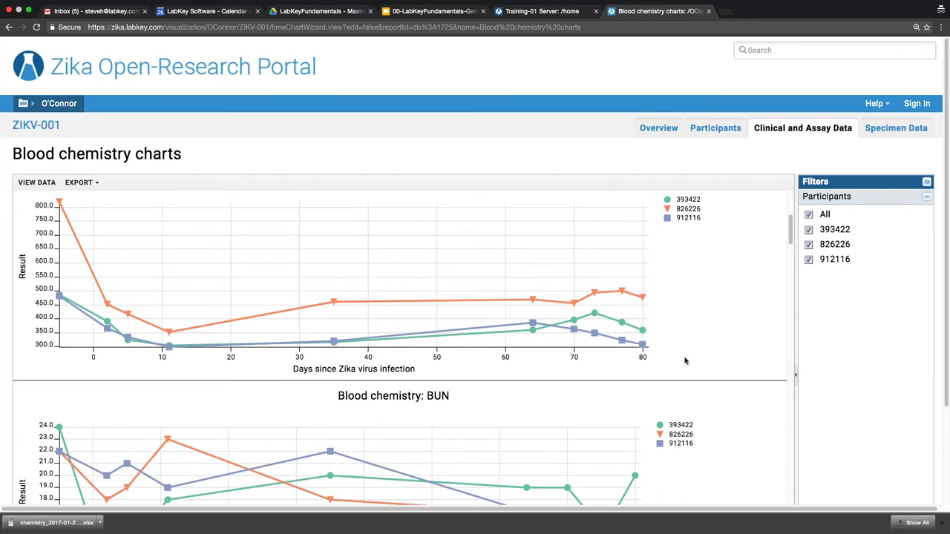
scroll(399, 348, down, 10)
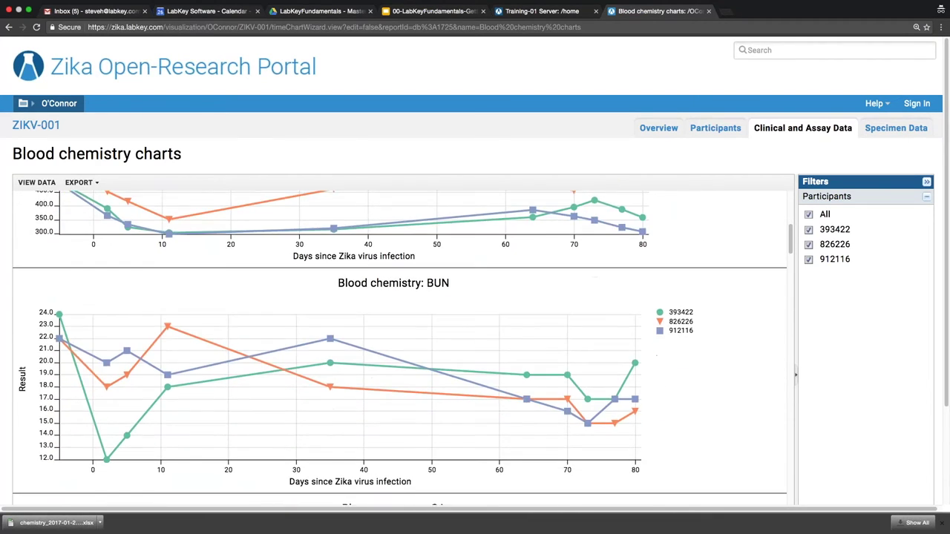
scroll(399, 348, down, 12)
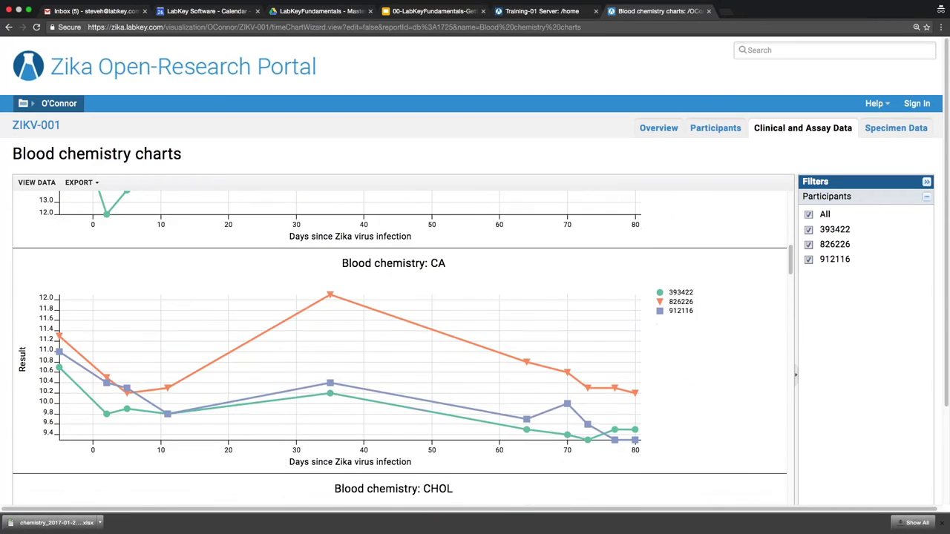
scroll(399, 348, down, 9)
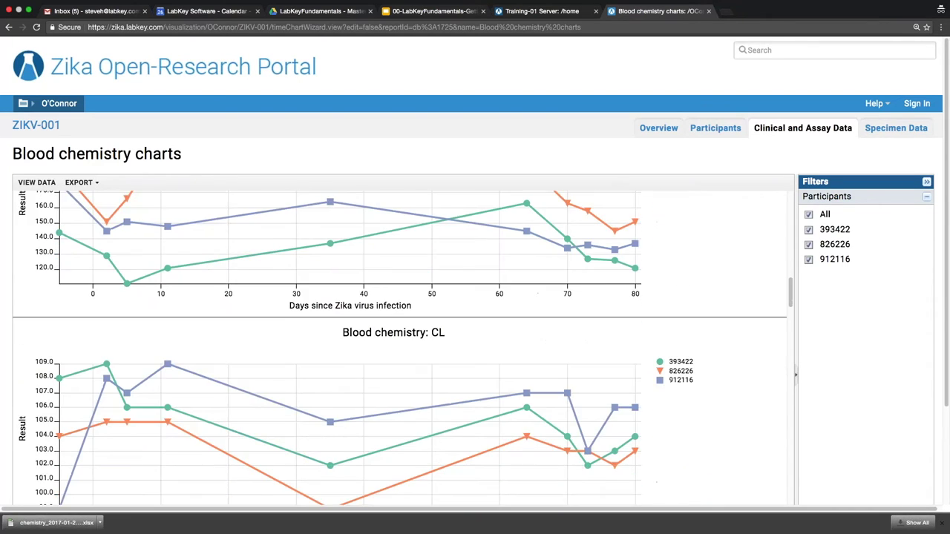
scroll(399, 348, down, 7)
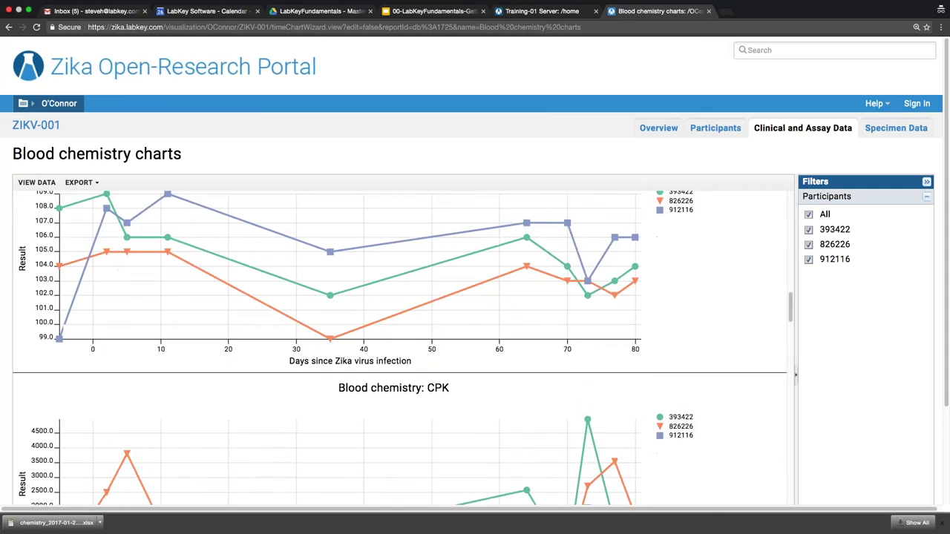
scroll(399, 348, down, 4)
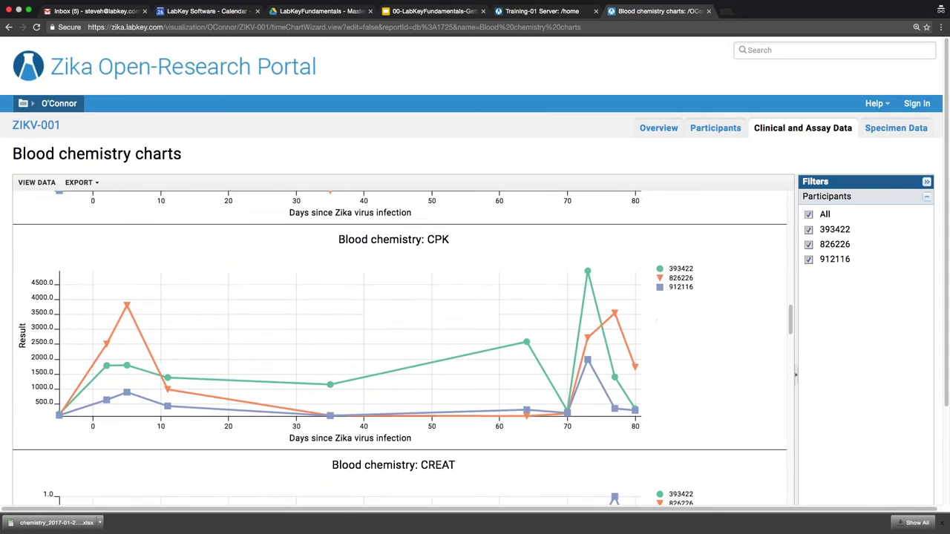
scroll(399, 348, down, 5)
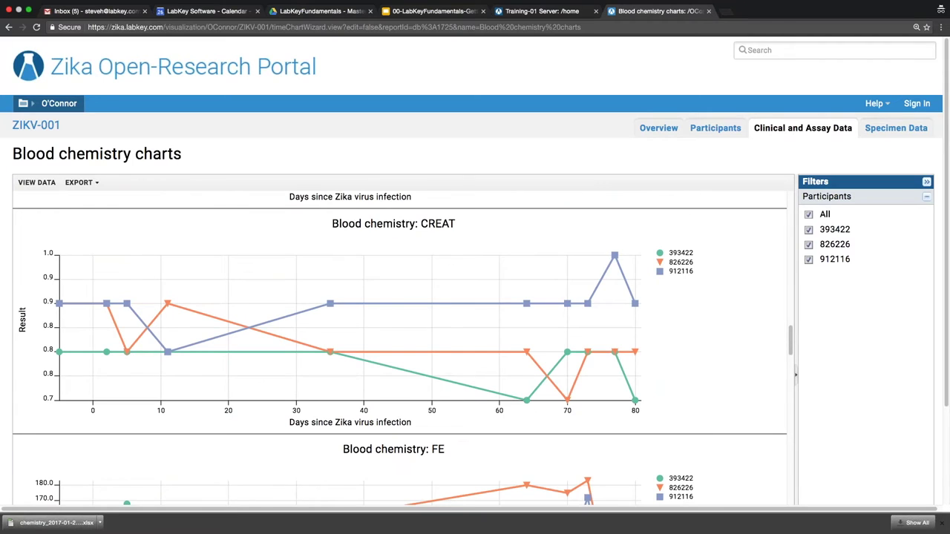
scroll(399, 348, down, 4)
scroll(399, 348, down, 5)
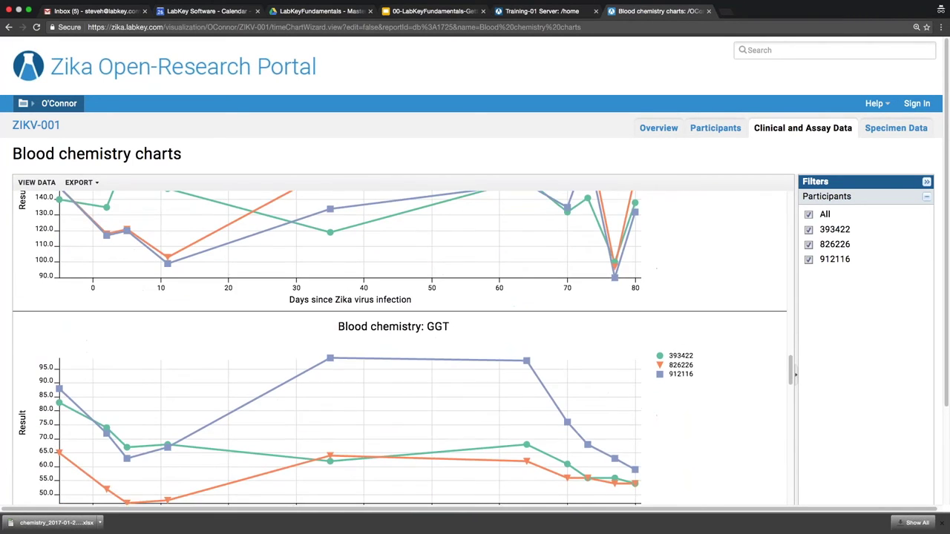
scroll(400, 348, up, 20)
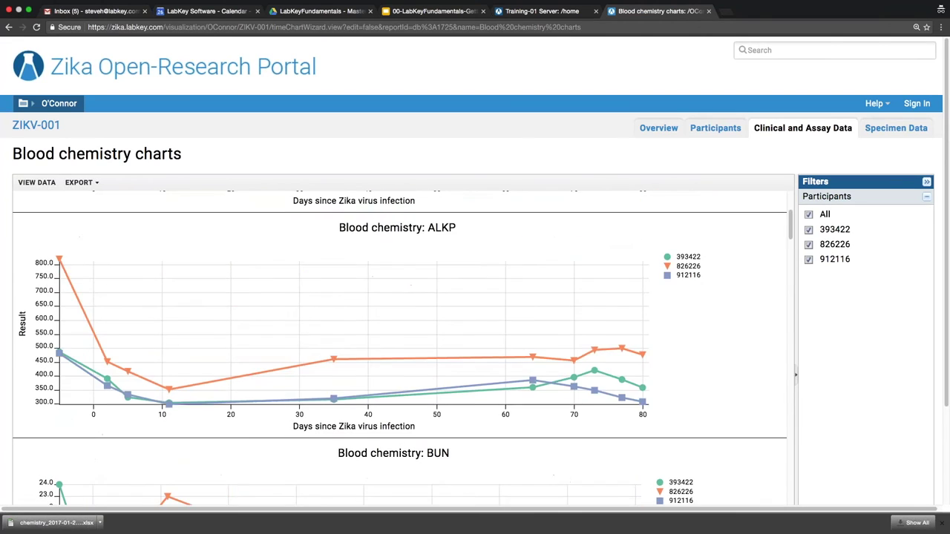
Return to the data views, open the Oral swab virus load chart, and examine the participants' curves over the days since Zika virus infection.
scroll(379, 318, up, 5)
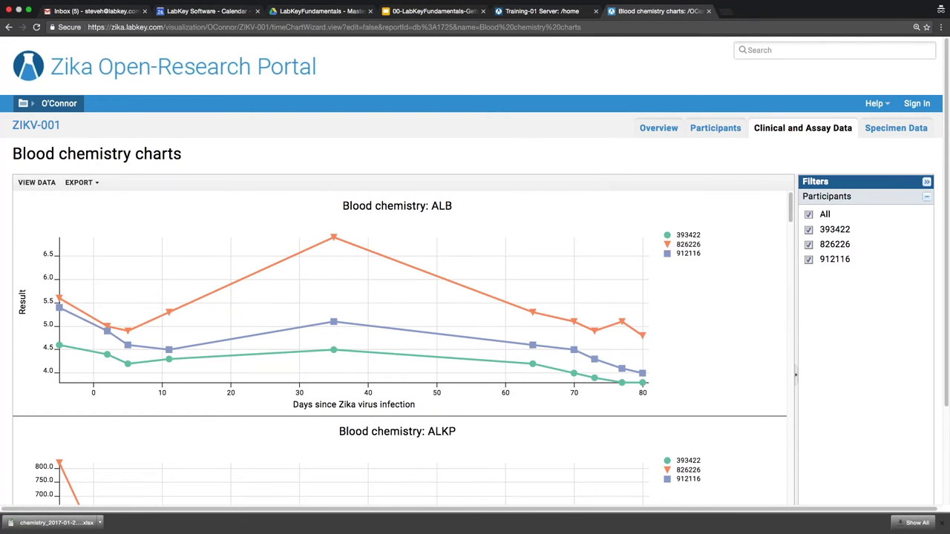
click(9, 28)
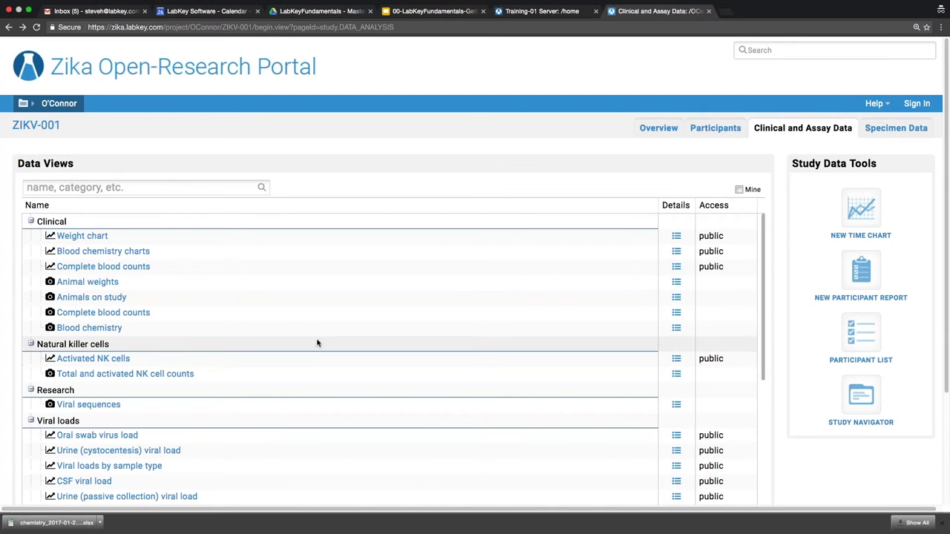
mouse_move(185, 328)
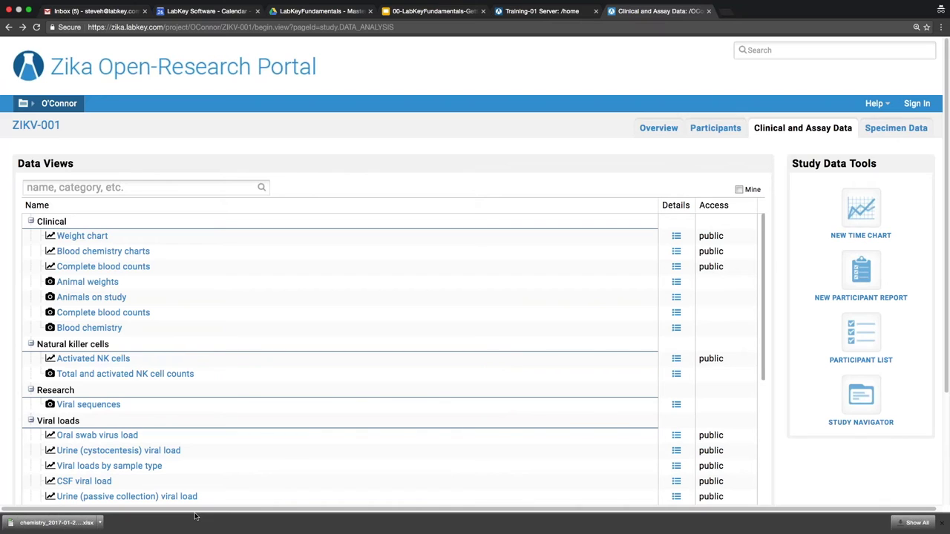
scroll(166, 394, down, 2)
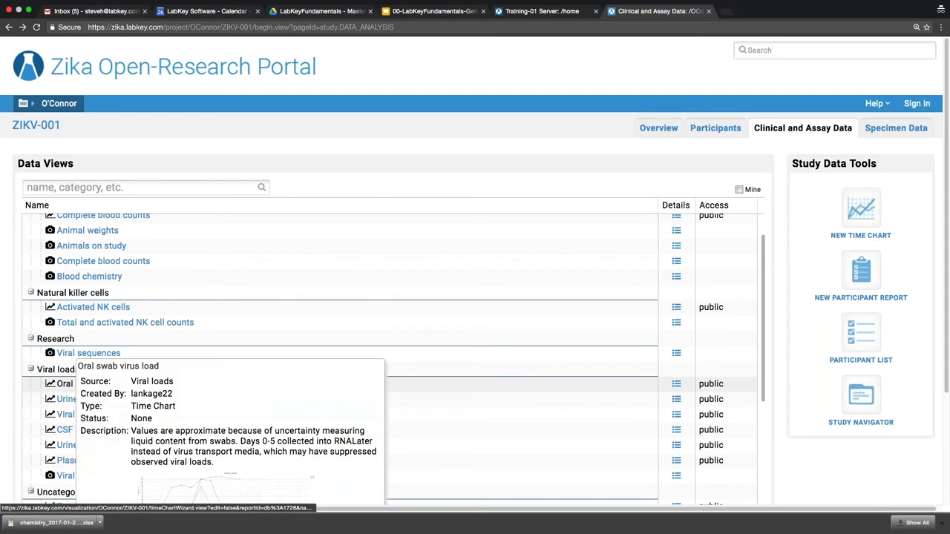
click(98, 383)
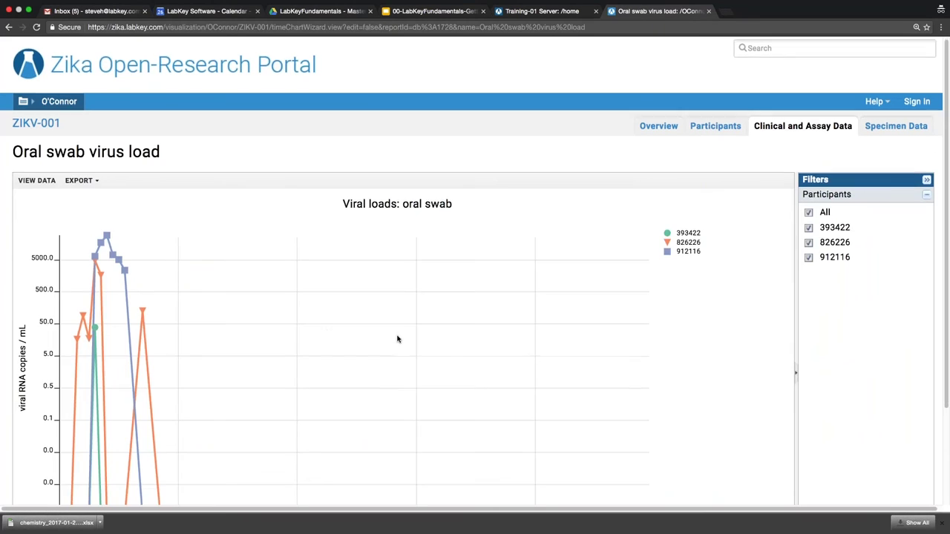
scroll(396, 339, down, 3)
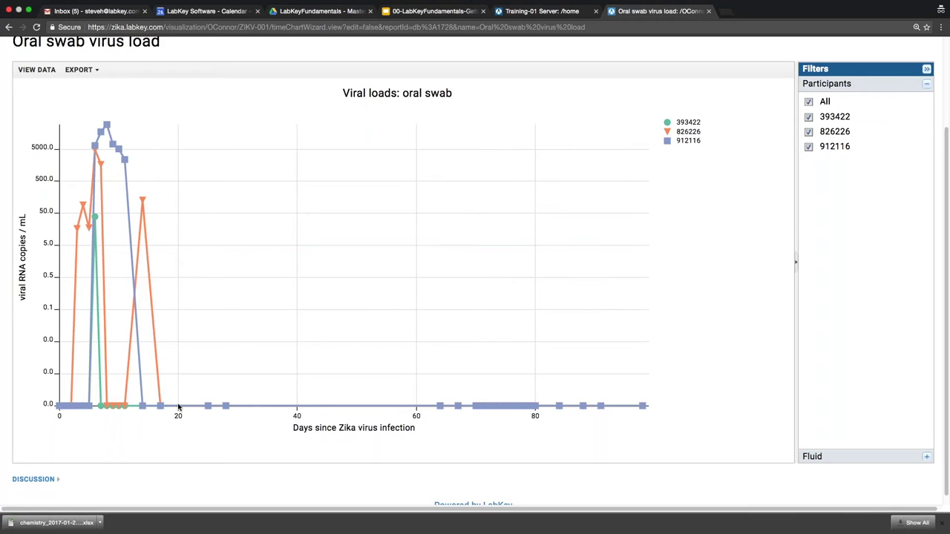
scroll(180, 412, down, 1)
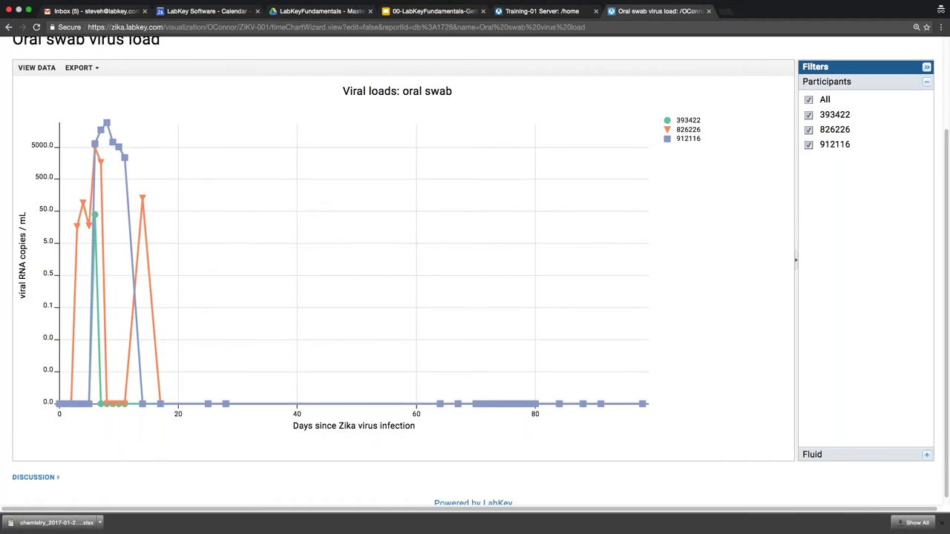
scroll(217, 364, up, 5)
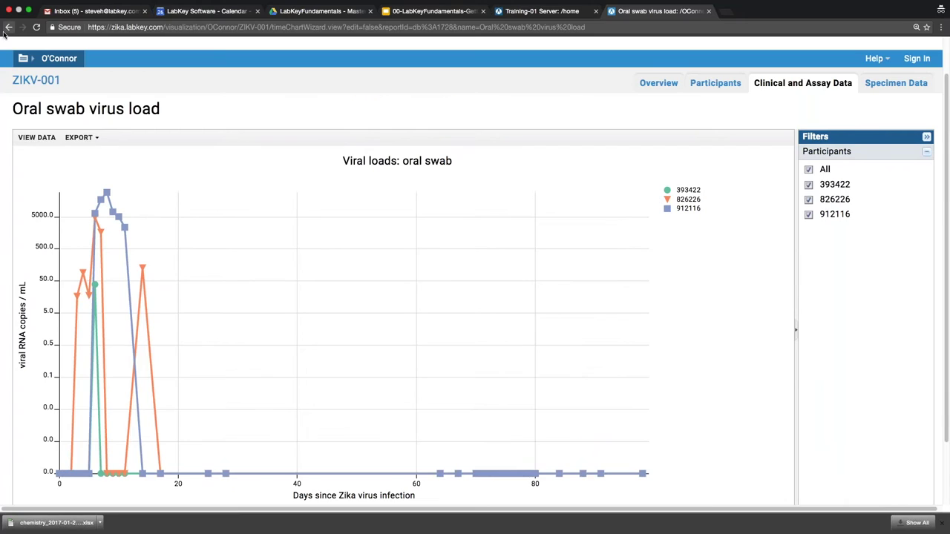
Go back to the data views and open the Plasma viral load chart to examine each participant's viral RNA curve.
key(super+bracketleft)
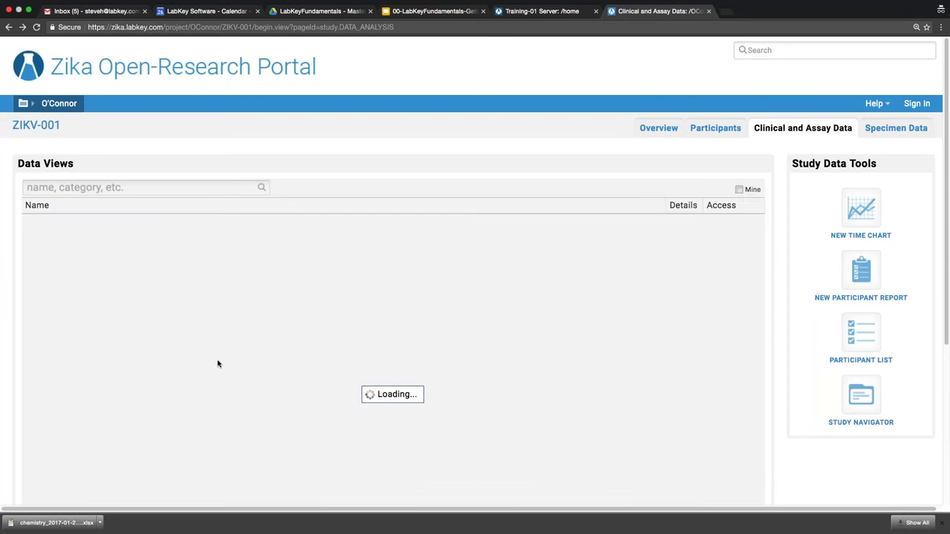
scroll(126, 461, down, 2)
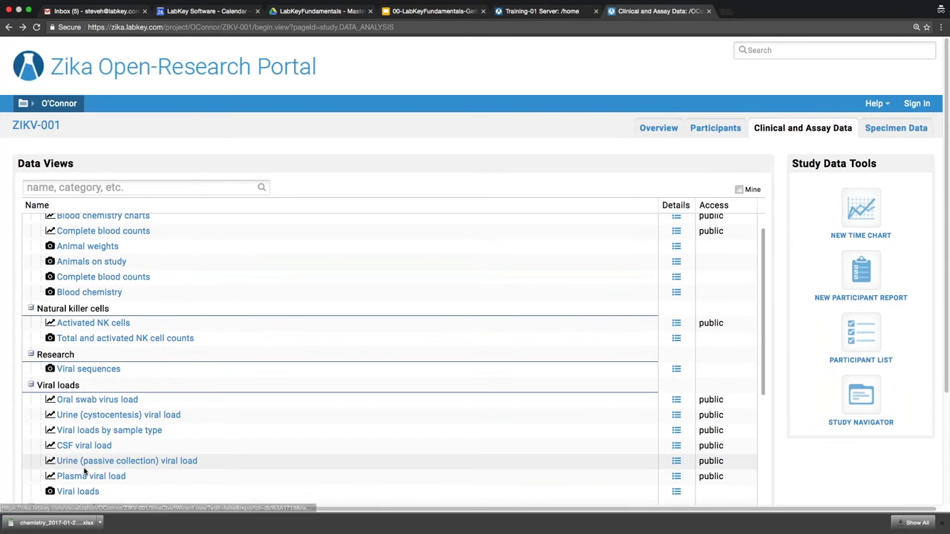
click(88, 476)
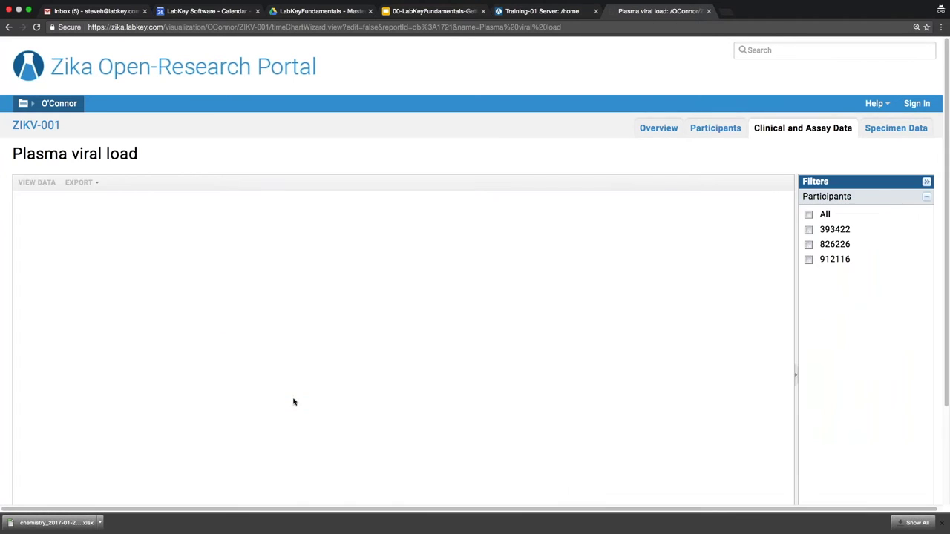
scroll(293, 402, down, 2)
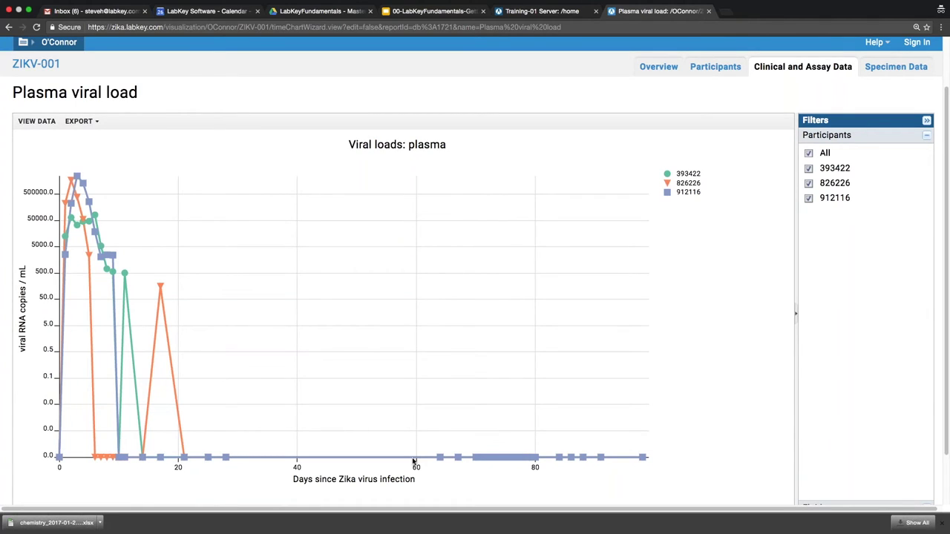
Leave the plasma chart and switch to the 00-LabKeyFundamentals-GettingStarted presentation in Google Slides, selecting the Zika Open-Research Portal demonstration slide.
click(9, 26)
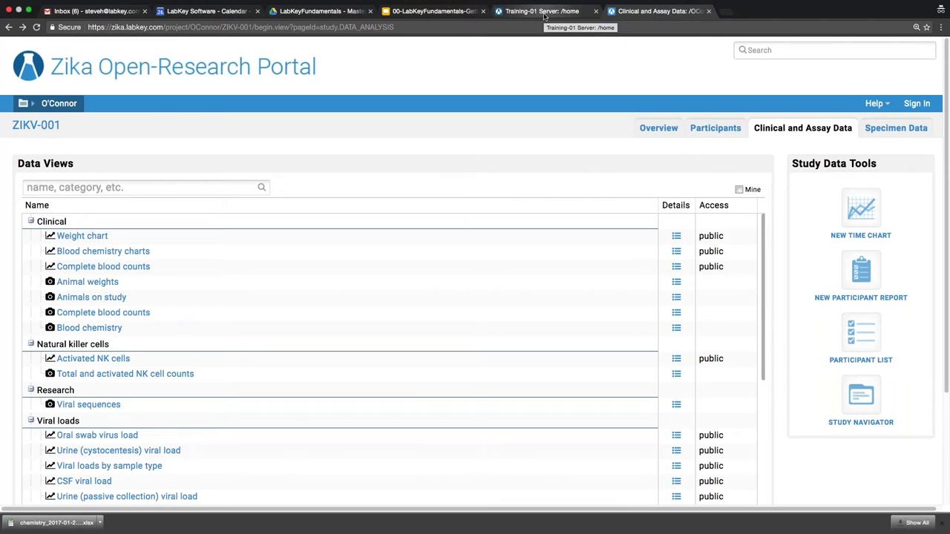
click(405, 13)
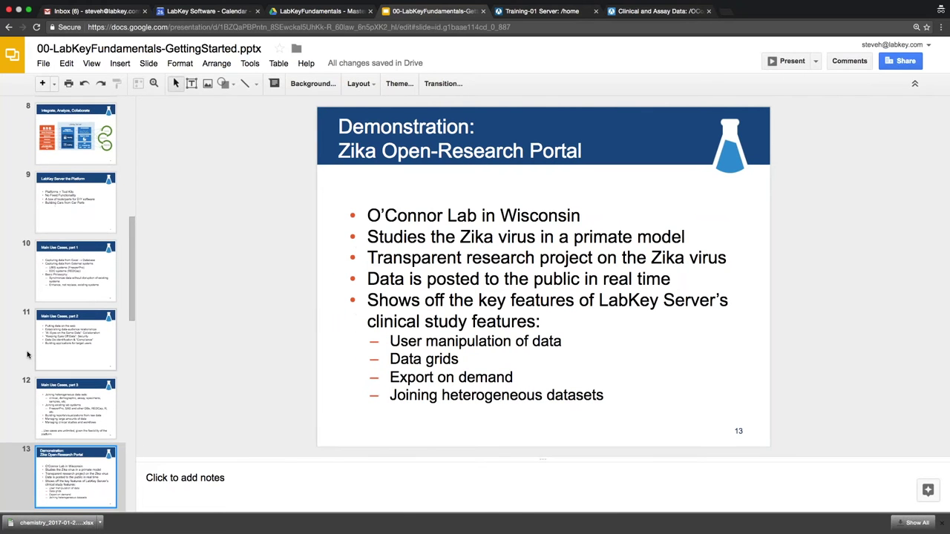
scroll(74, 371, down, 3)
click(83, 436)
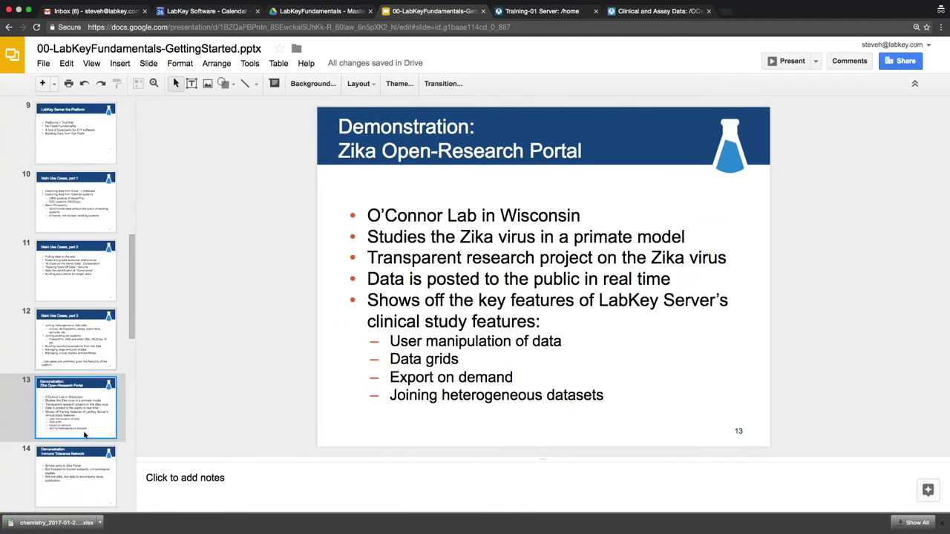
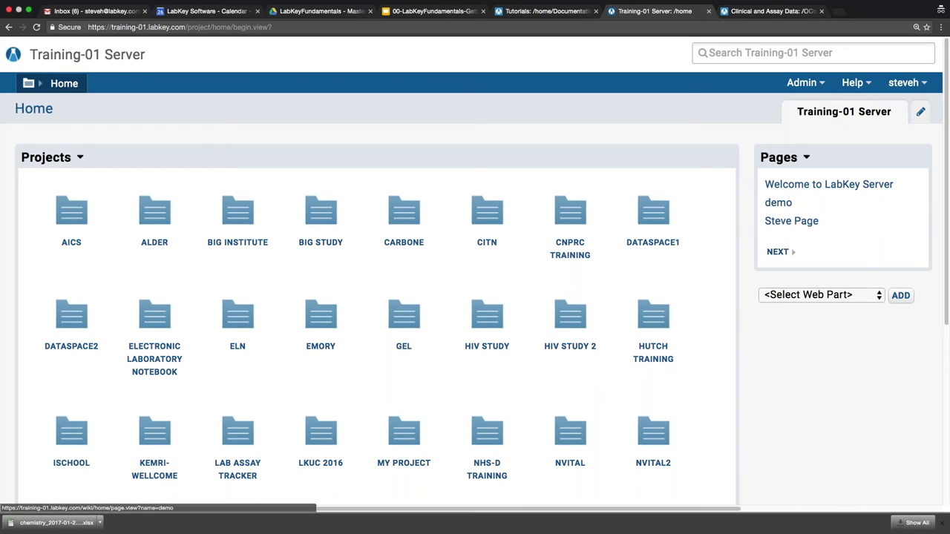
Open the site groups of the Training-01 Server and go to the management page of the Intro Webinar group.
click(801, 82)
mouse_move(800, 99)
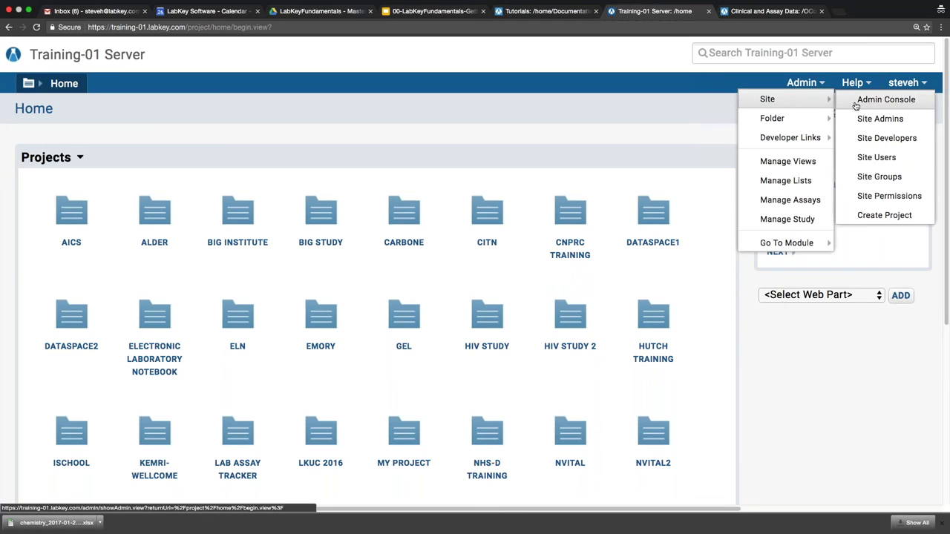
click(876, 176)
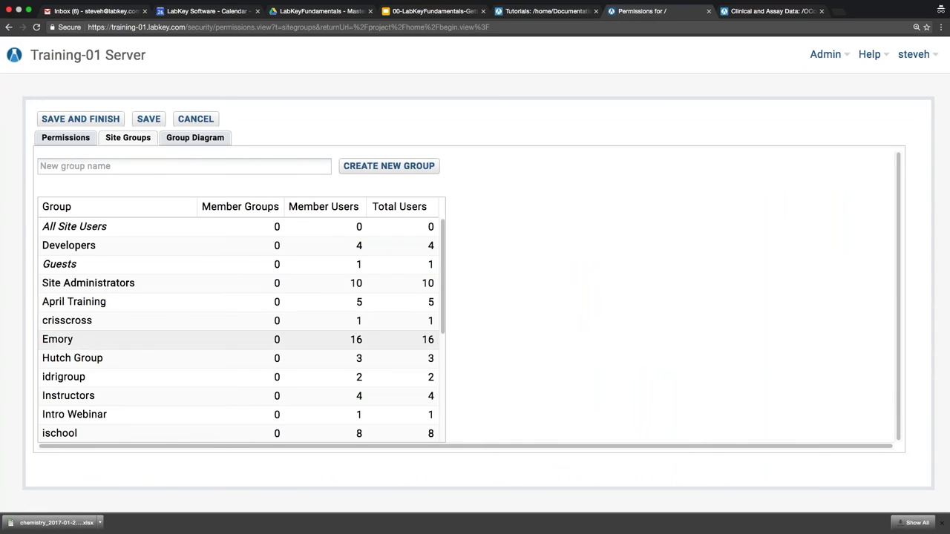
scroll(101, 340, down, 1)
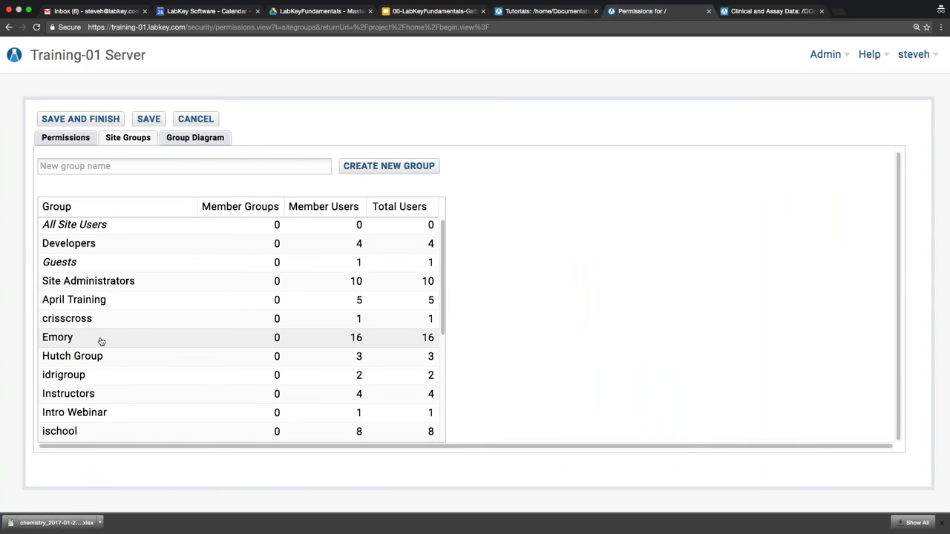
click(86, 418)
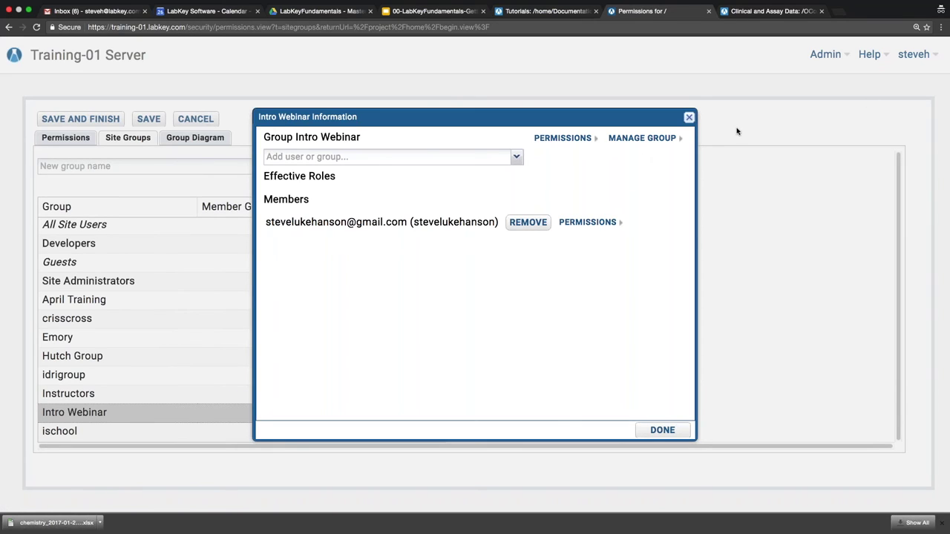
click(670, 138)
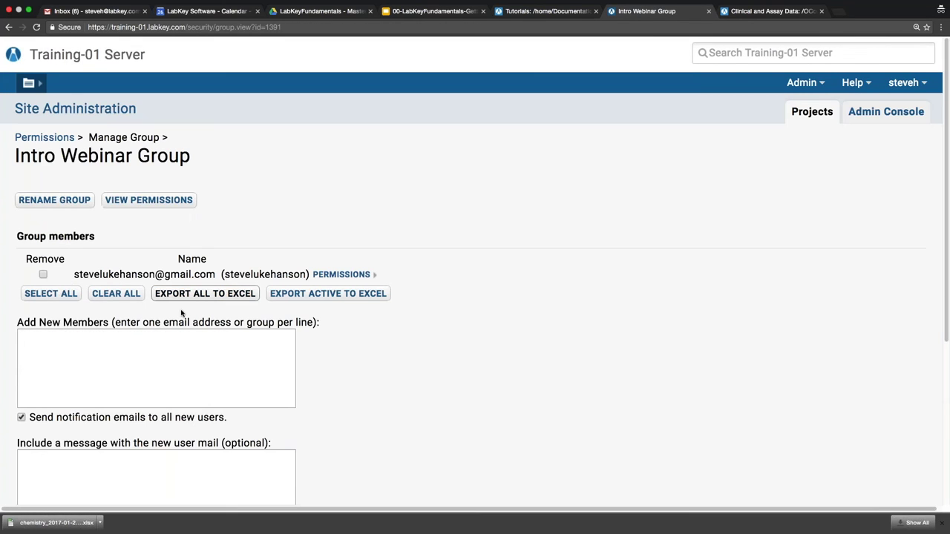
Add the attendees' e-mail addresses as new members of the Intro Webinar group, check the list, and update the group membership.
click(19, 336)
key(ctrl+v)
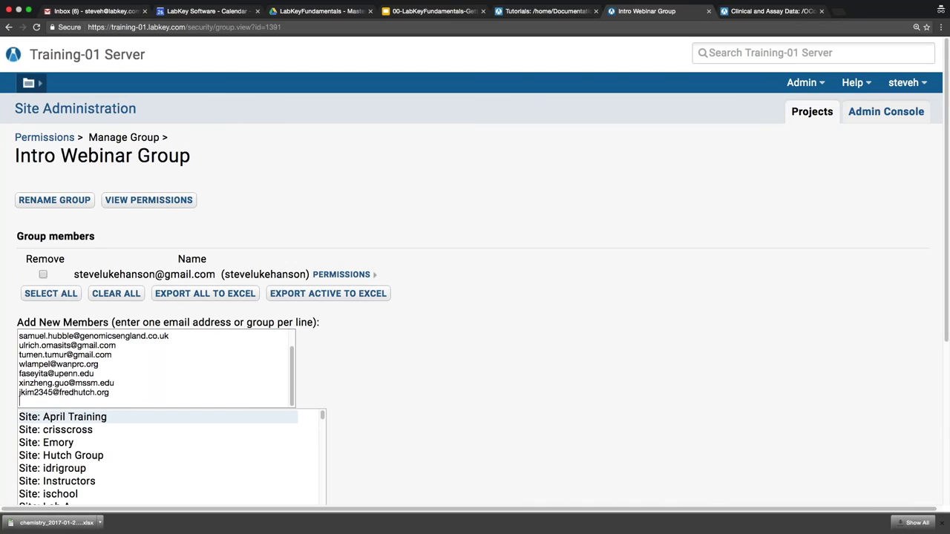
key(Escape)
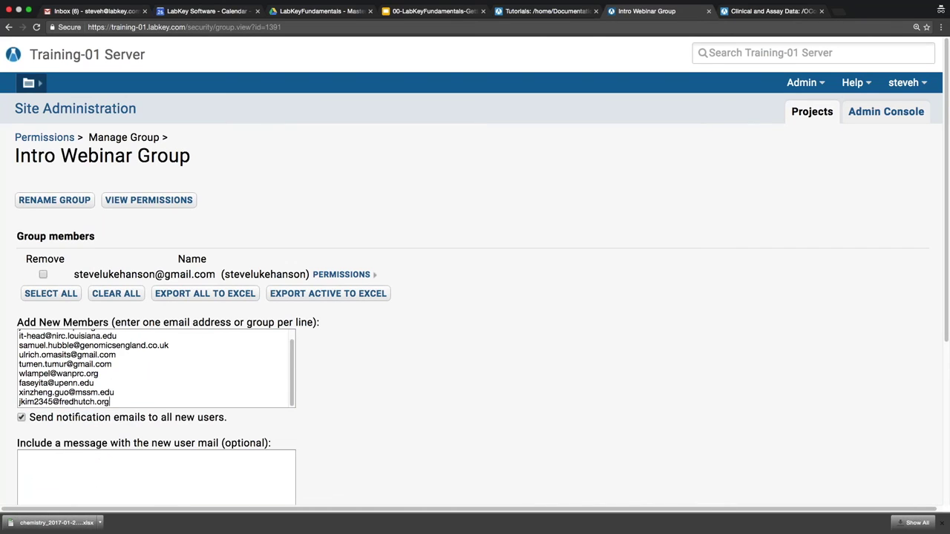
scroll(87, 374, up, 1)
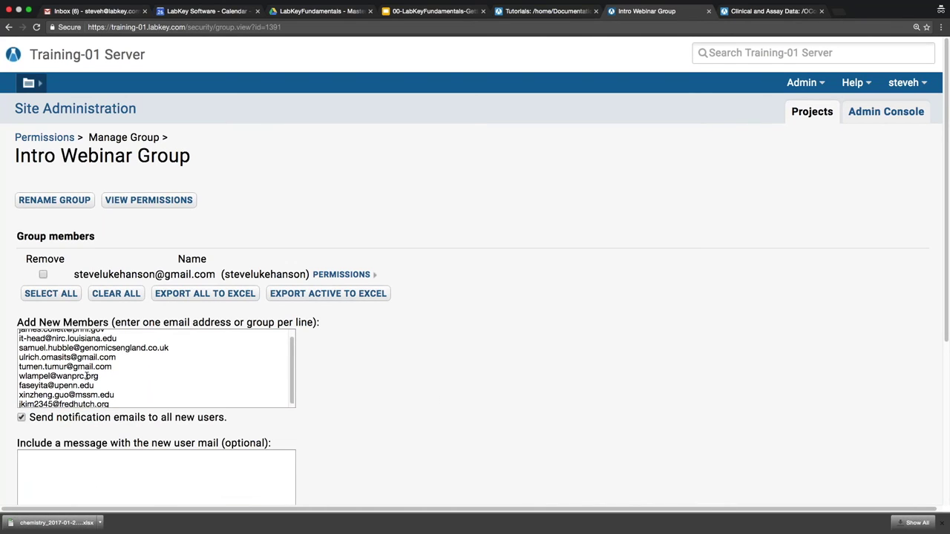
scroll(87, 374, down, 1)
scroll(91, 360, up, 1)
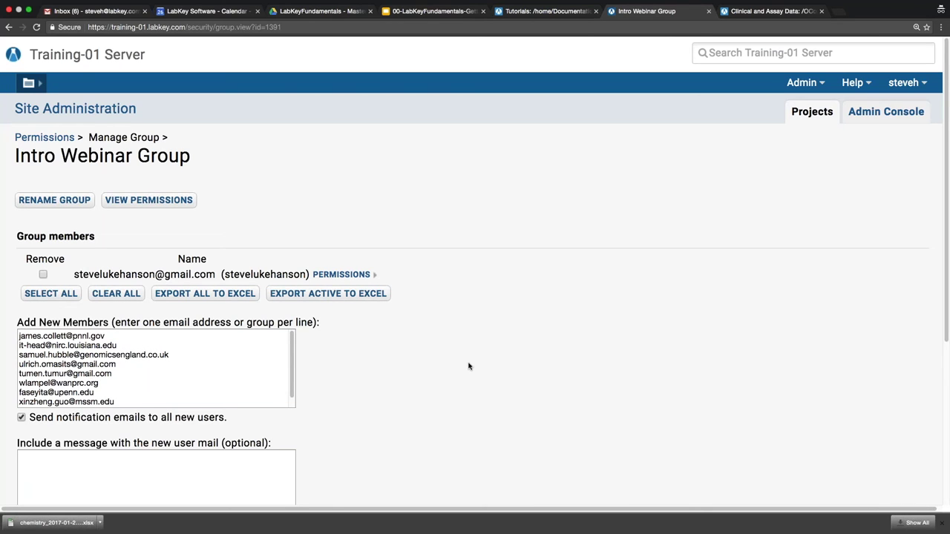
scroll(468, 366, down, 3)
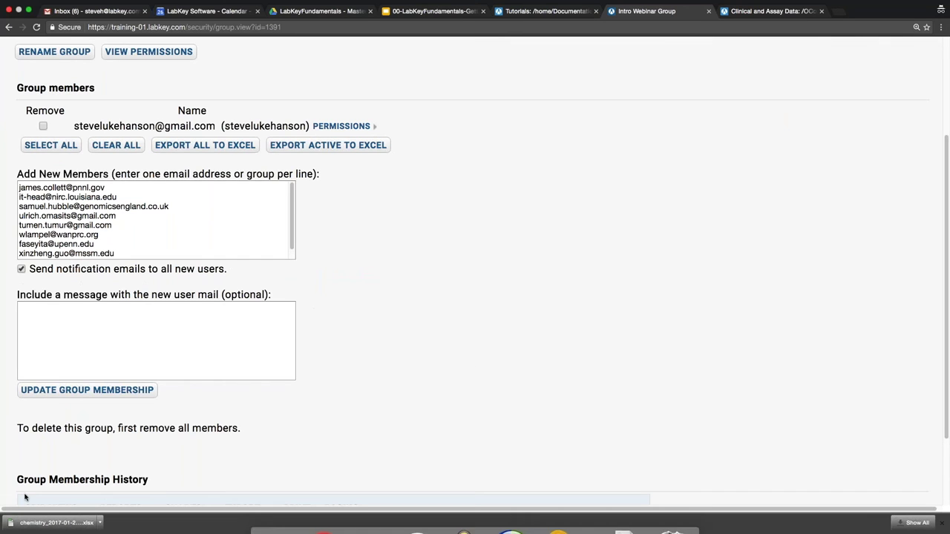
click(86, 390)
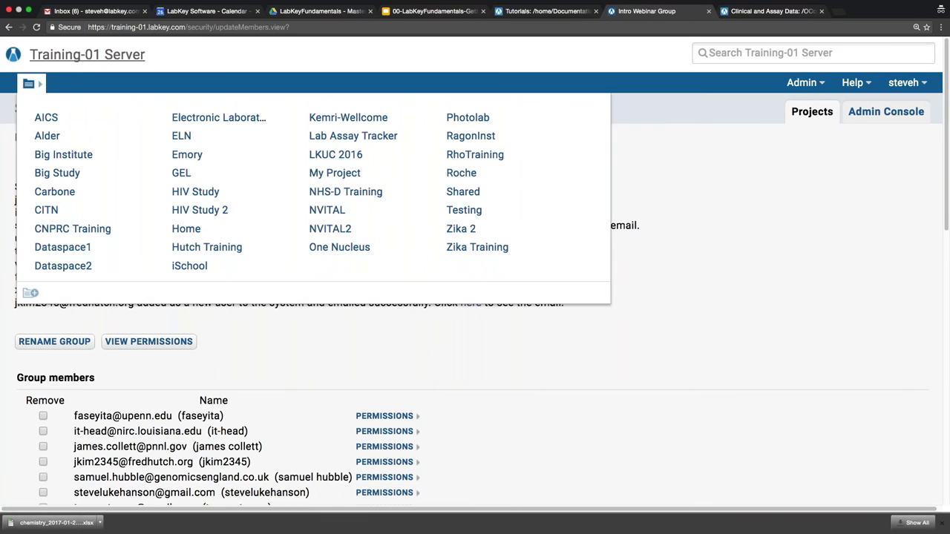
Return to the Training-01 Server home page and look over its project folders.
click(37, 58)
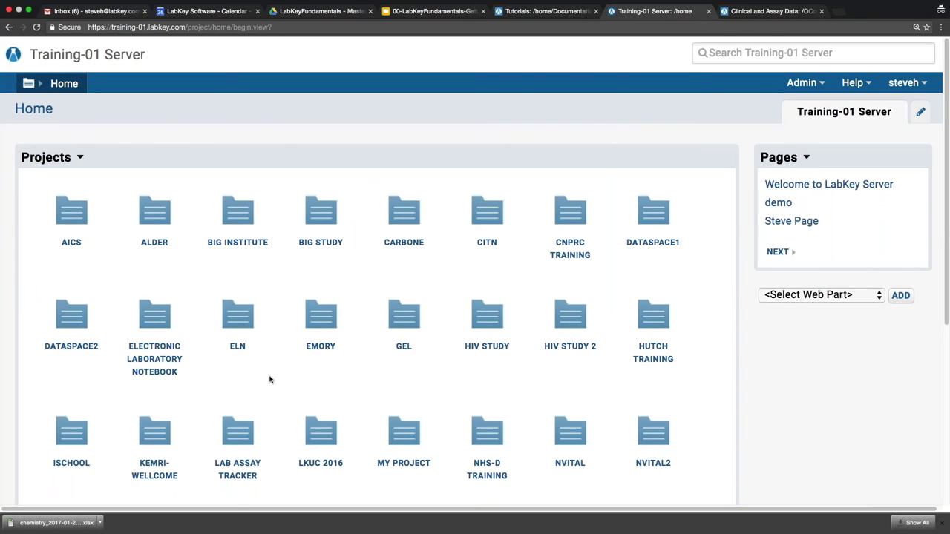
scroll(270, 379, down, 1)
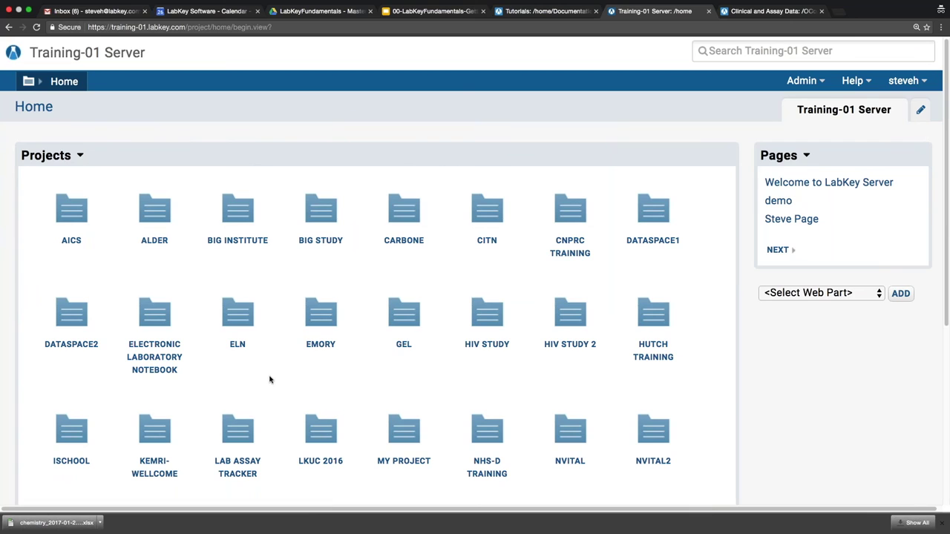
scroll(269, 379, down, 1)
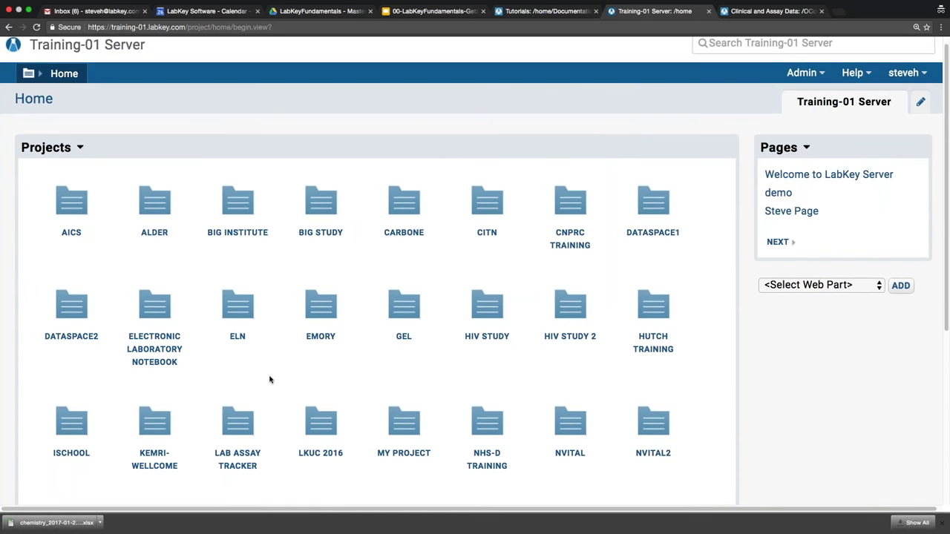
scroll(269, 379, up, 1)
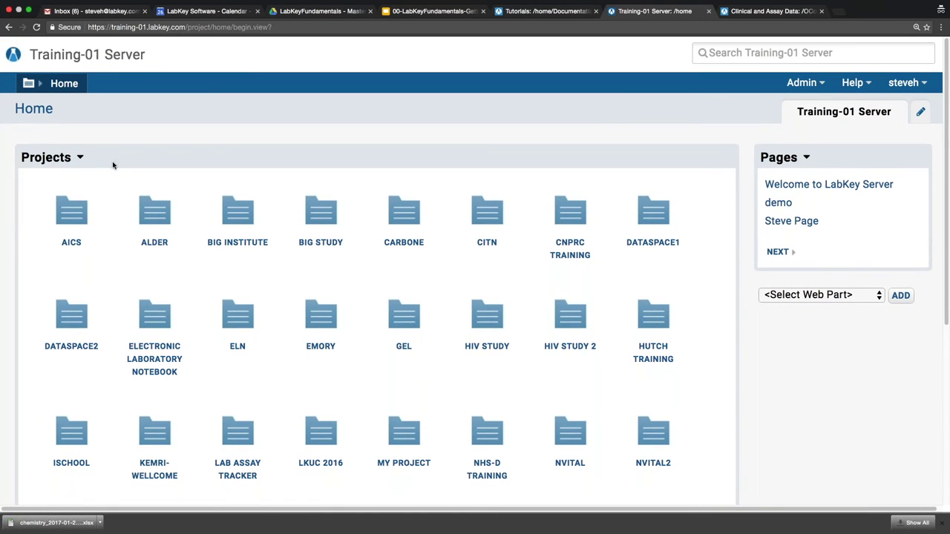
Create a project named Intro Webinar with the Collaboration folder type, My User Only as initial permissions, and the default file location.
click(29, 84)
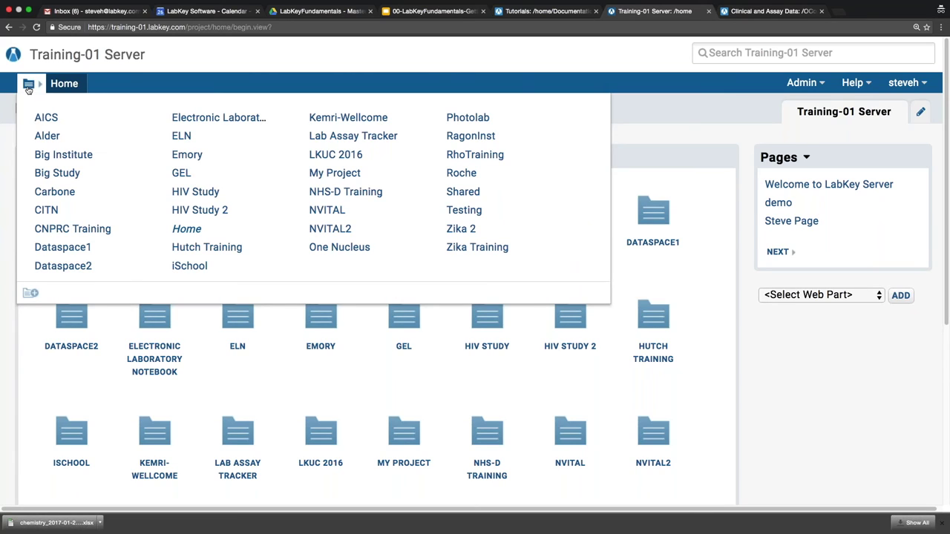
click(30, 294)
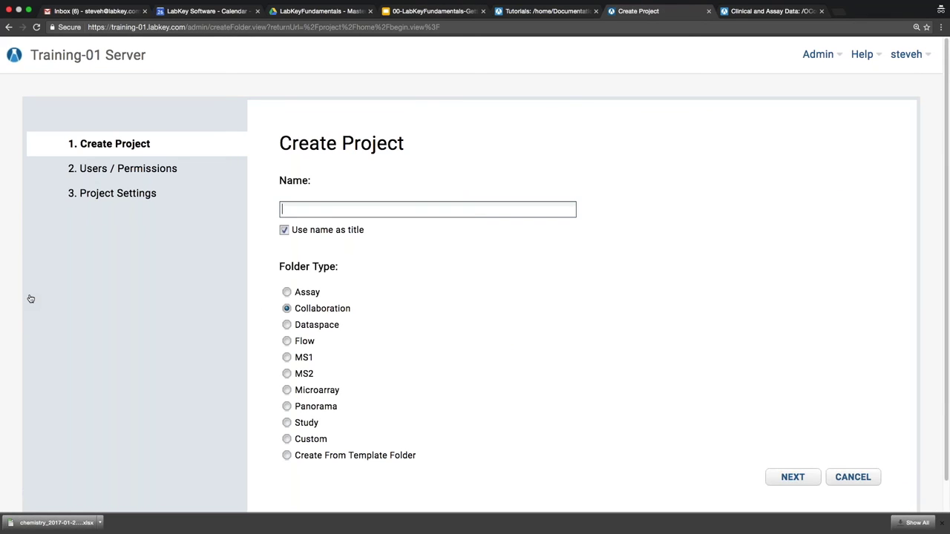
text(Intro Webinar)
mouse_move(310, 457)
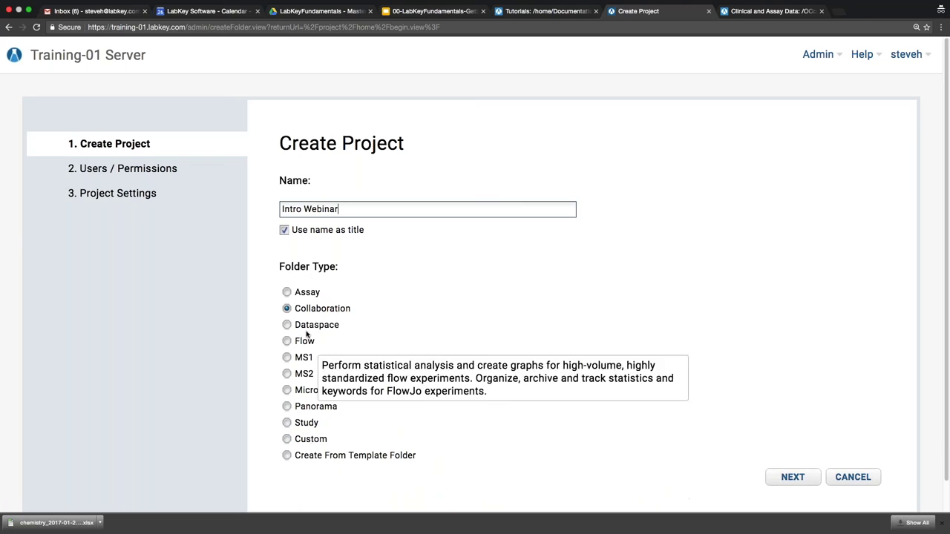
mouse_move(307, 291)
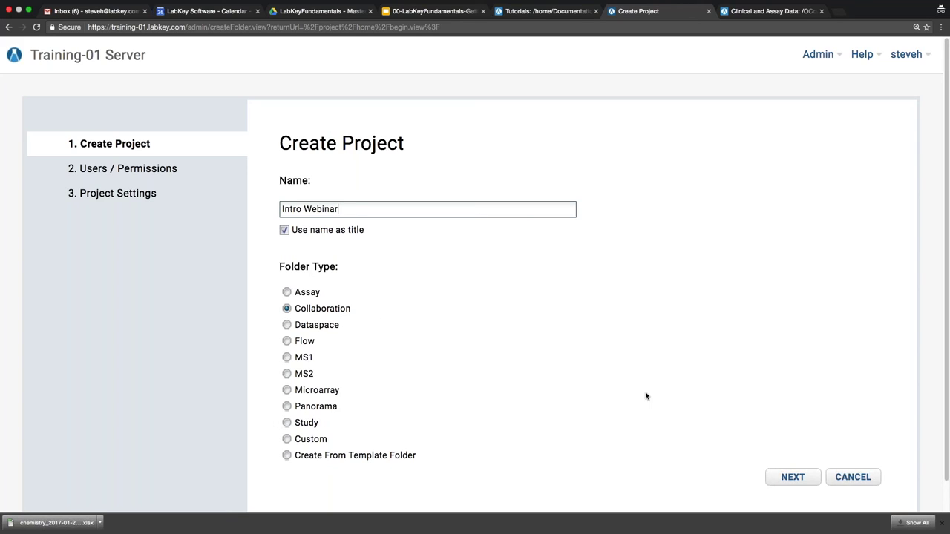
click(780, 482)
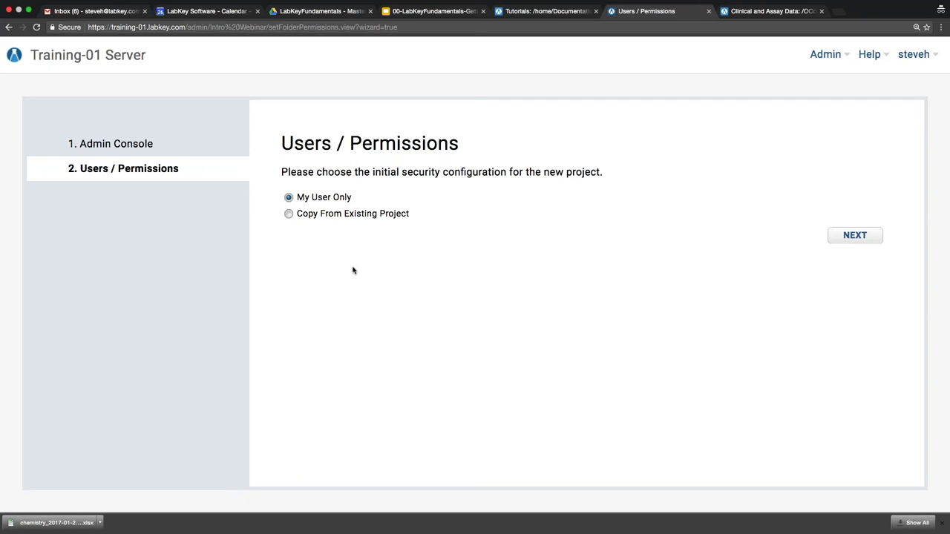
click(854, 236)
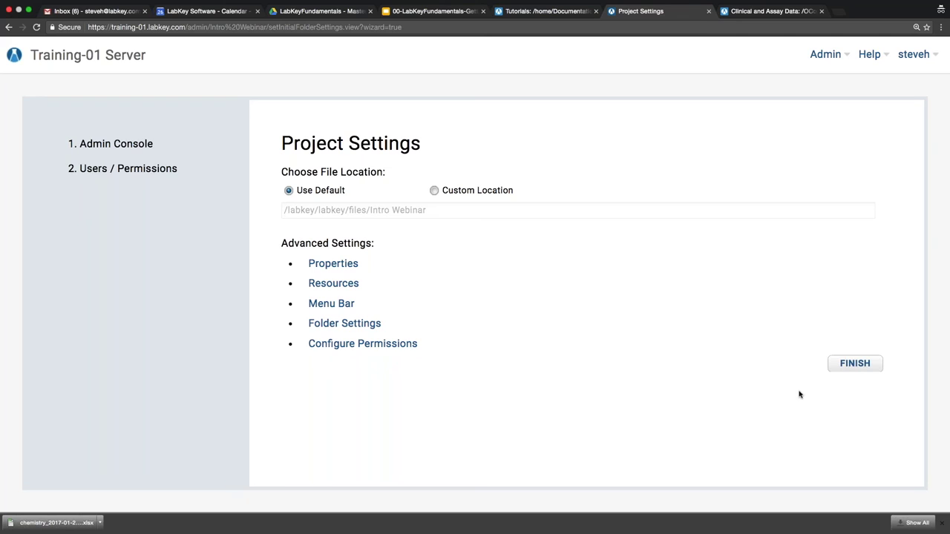
click(843, 367)
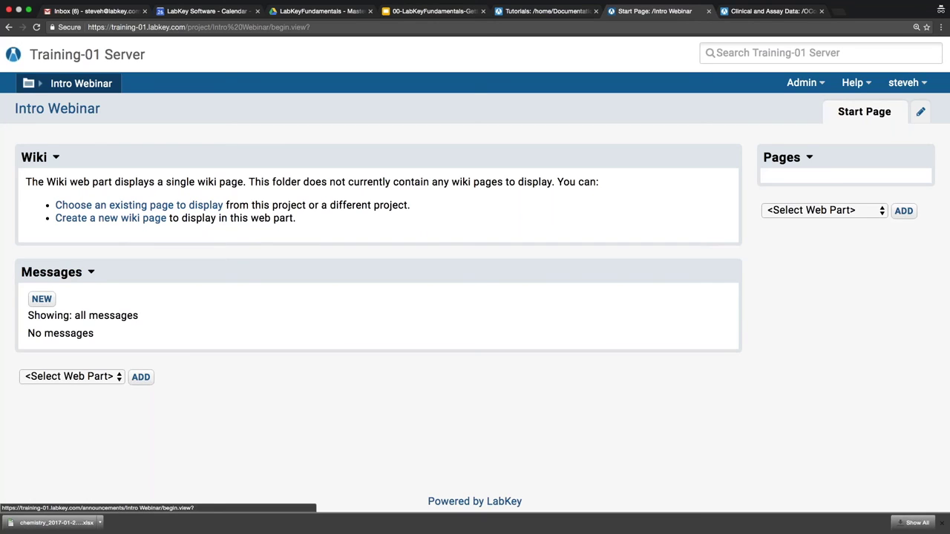
Remove the Messages web part and create a wiki page titled File Sharing with the text "This is a file sharing portal...see below for available files.".
click(91, 273)
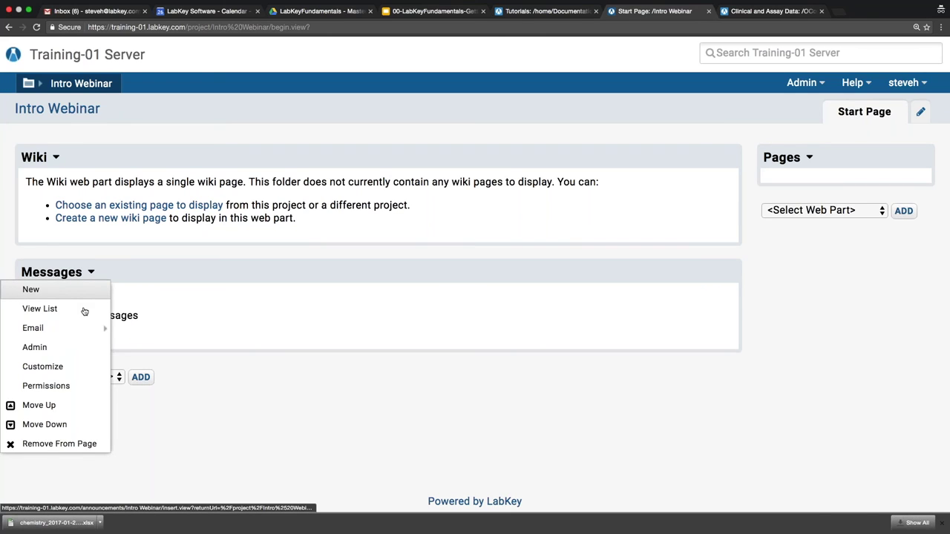
click(81, 449)
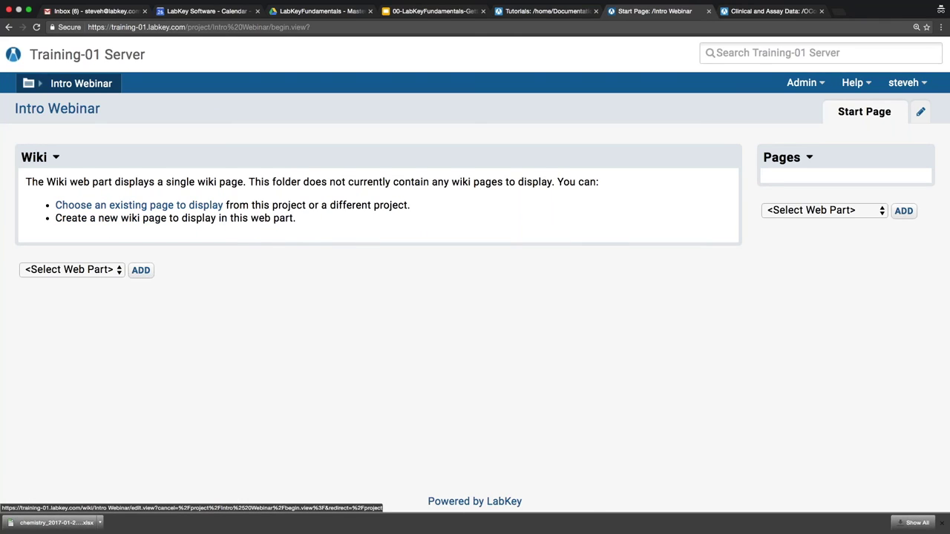
click(174, 217)
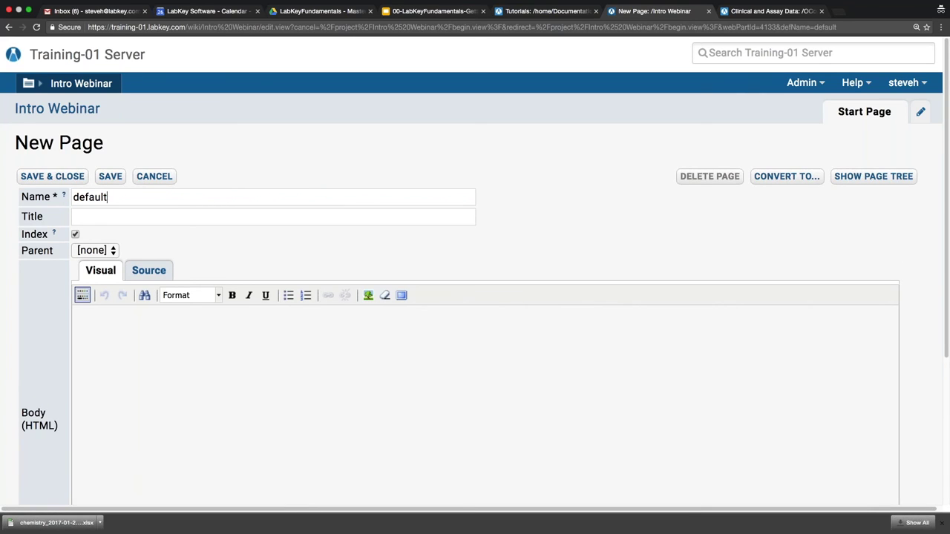
text(File Sharing)
click(109, 427)
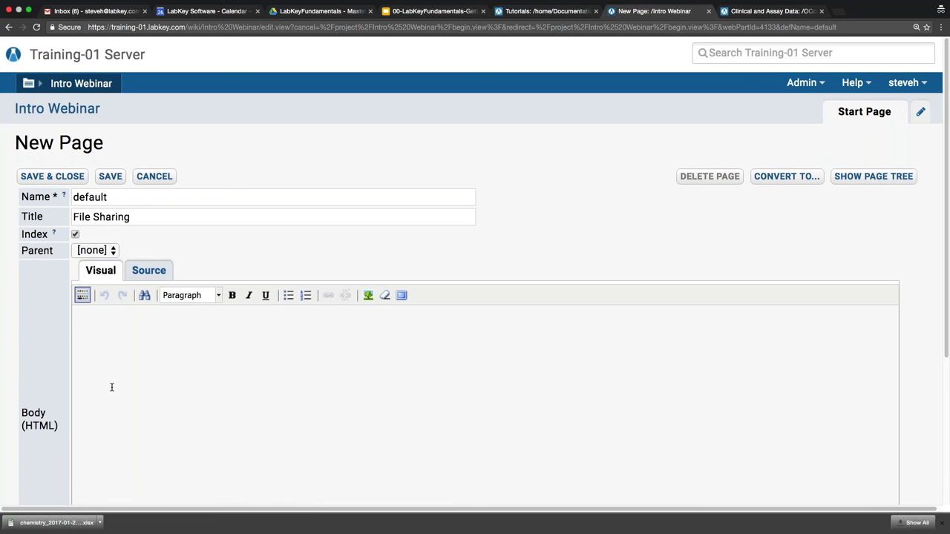
text(This is a file sharing portal...see below for available files.)
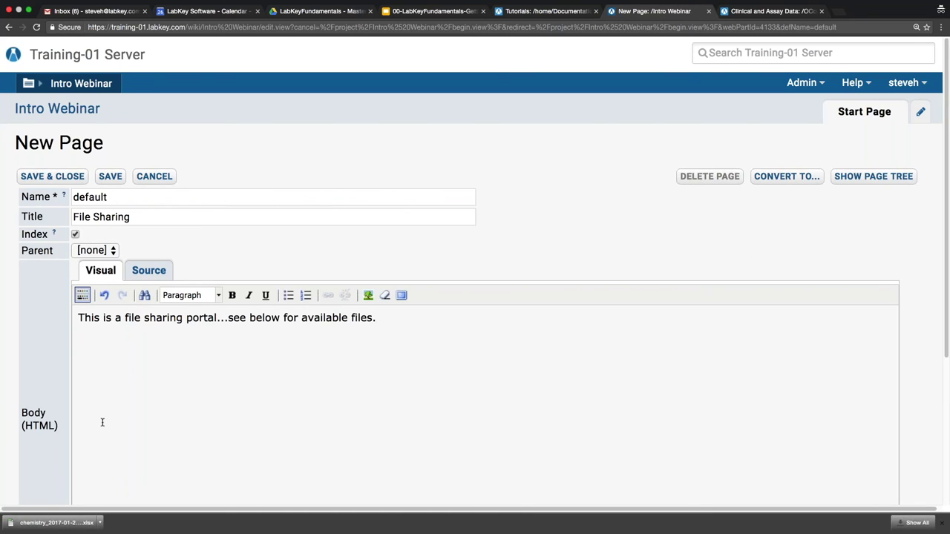
click(29, 181)
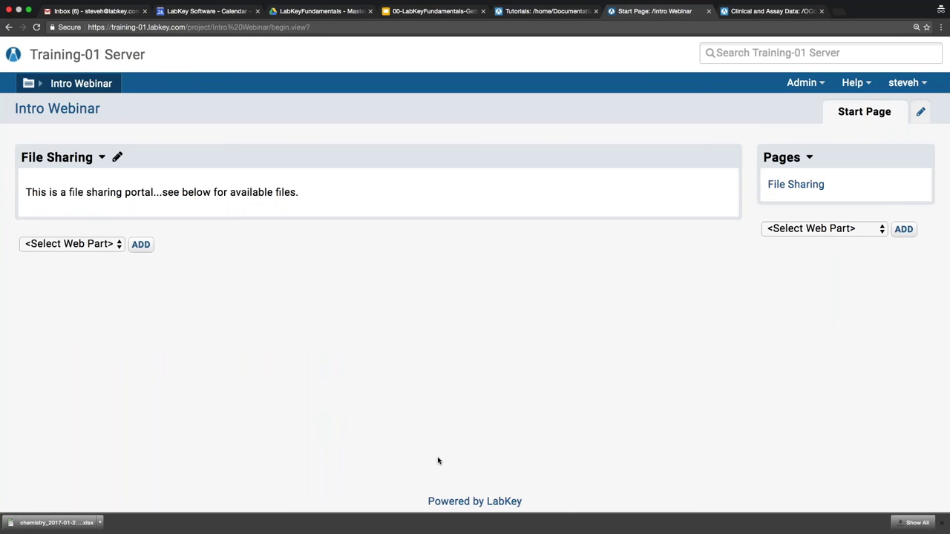
Add a Files web part below the File Sharing wiki on the Intro Webinar start page.
click(119, 244)
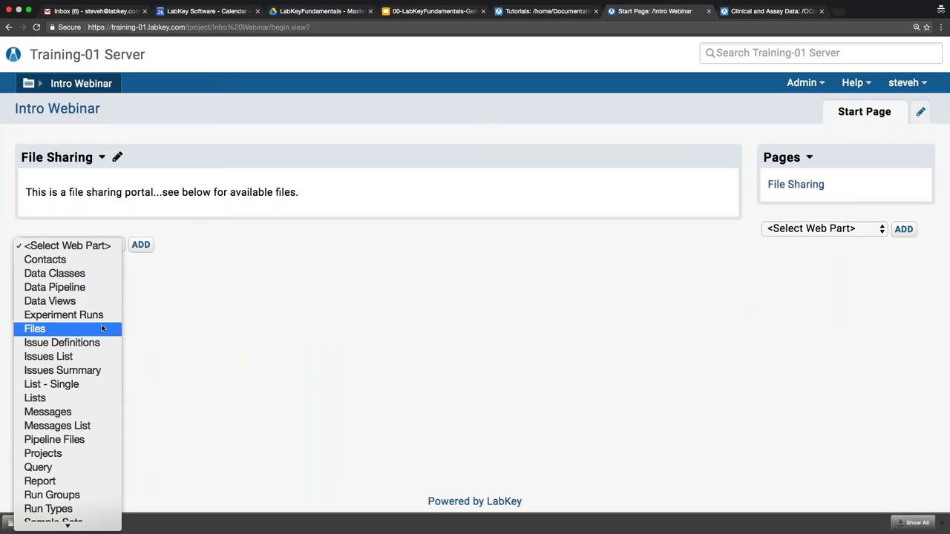
click(35, 328)
click(140, 244)
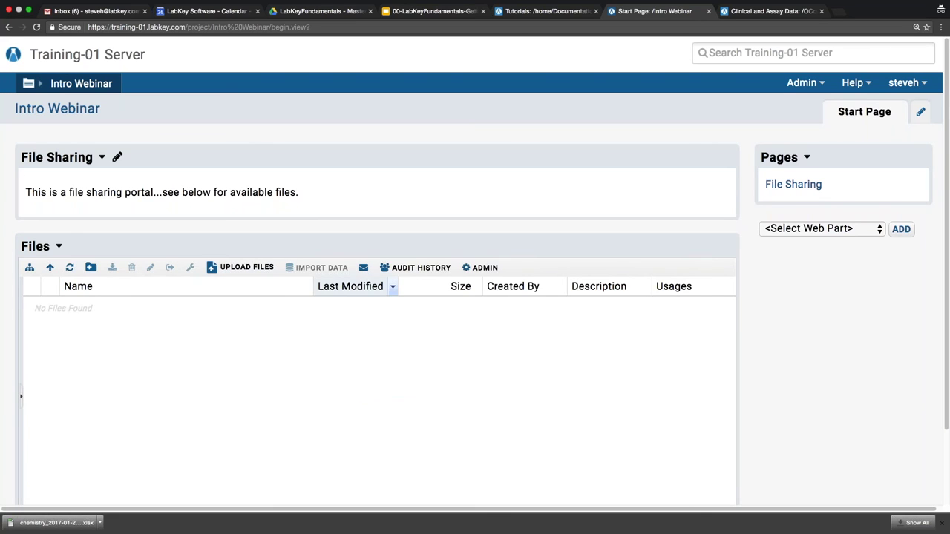
scroll(334, 373, down, 1)
scroll(333, 373, down, 3)
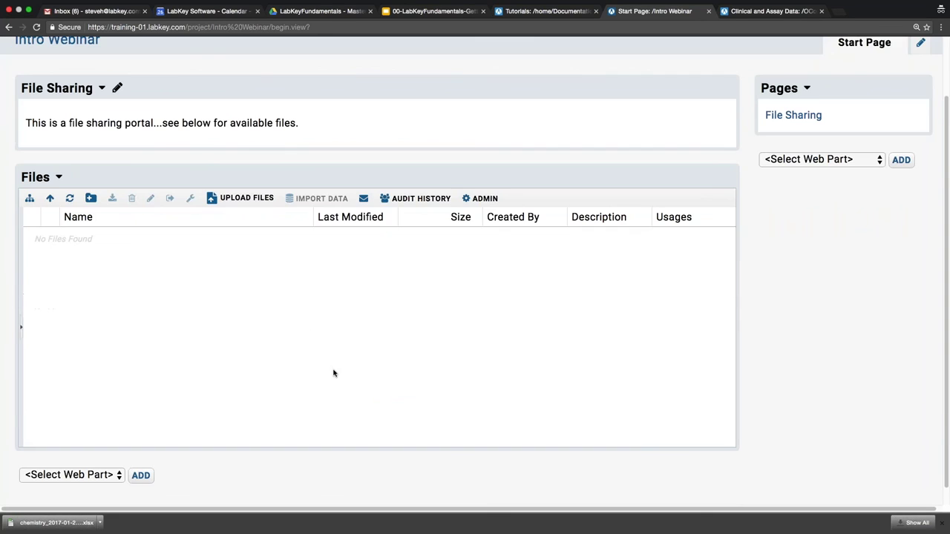
Switch to Google Drive and download the presentations 00-LabKeyFundamentals-GettingStarted.pptx, 1-LabKeyFundamentals-ServerBasics.pptx and 10-LabKeyFundamentals-BuildingApps.pptx.
click(419, 11)
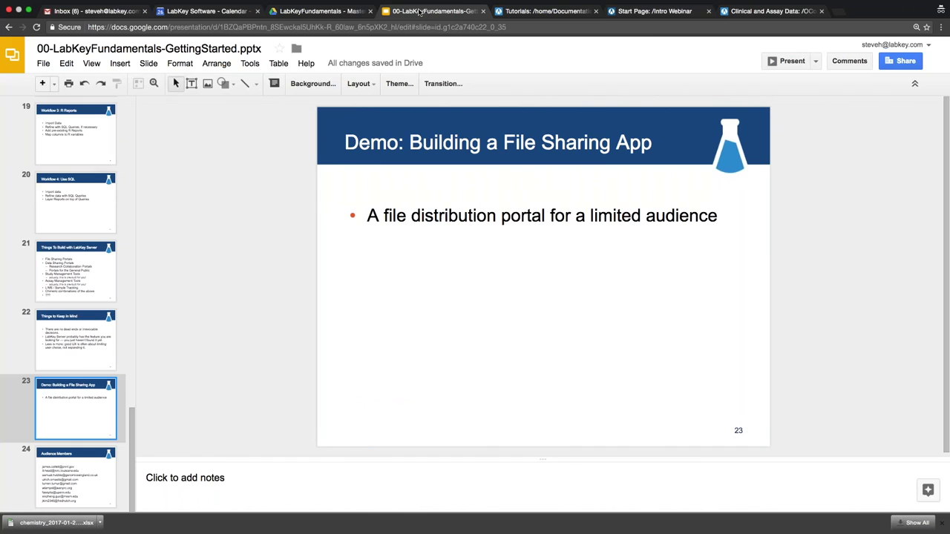
click(321, 11)
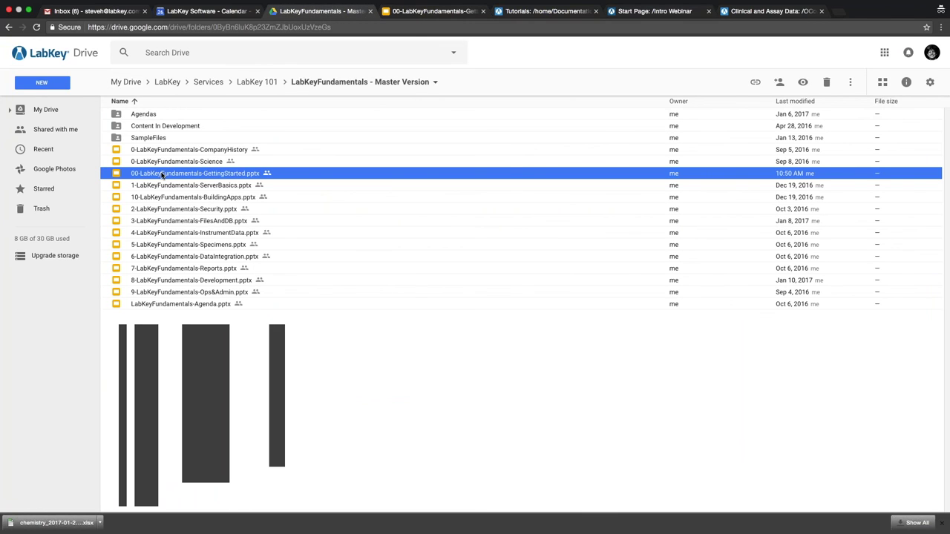
right_click(161, 175)
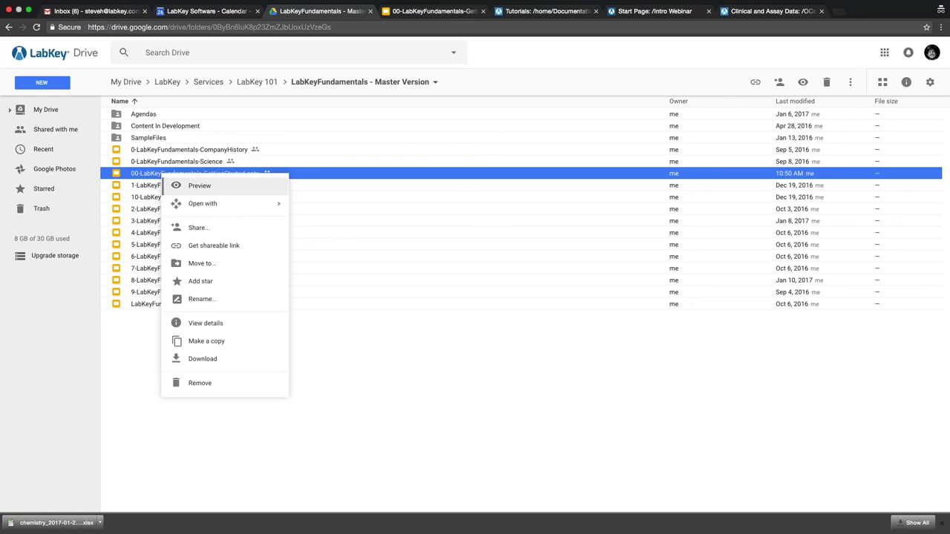
click(185, 360)
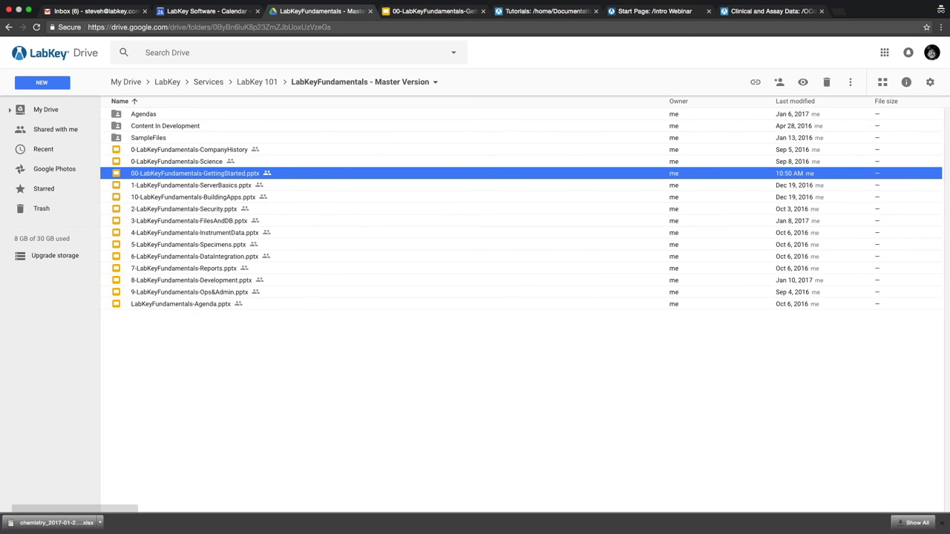
right_click(168, 187)
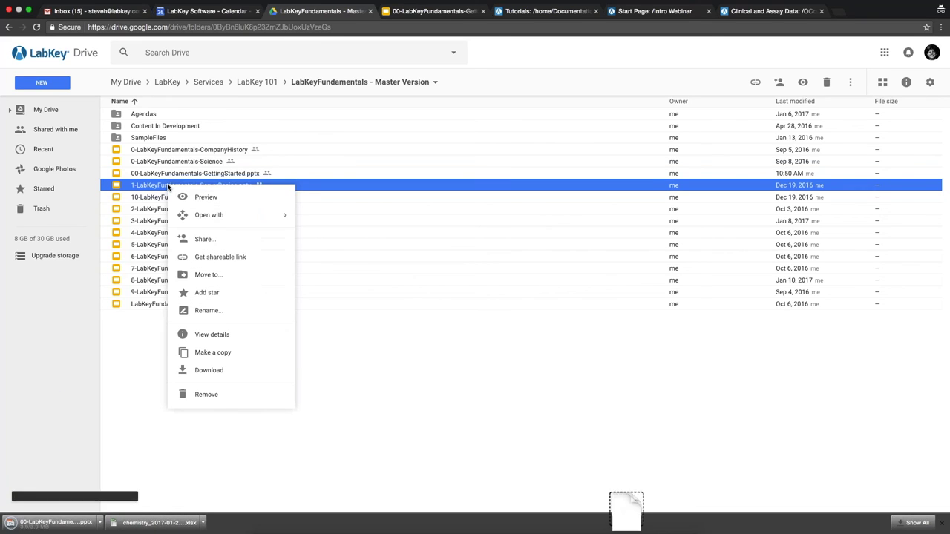
click(196, 371)
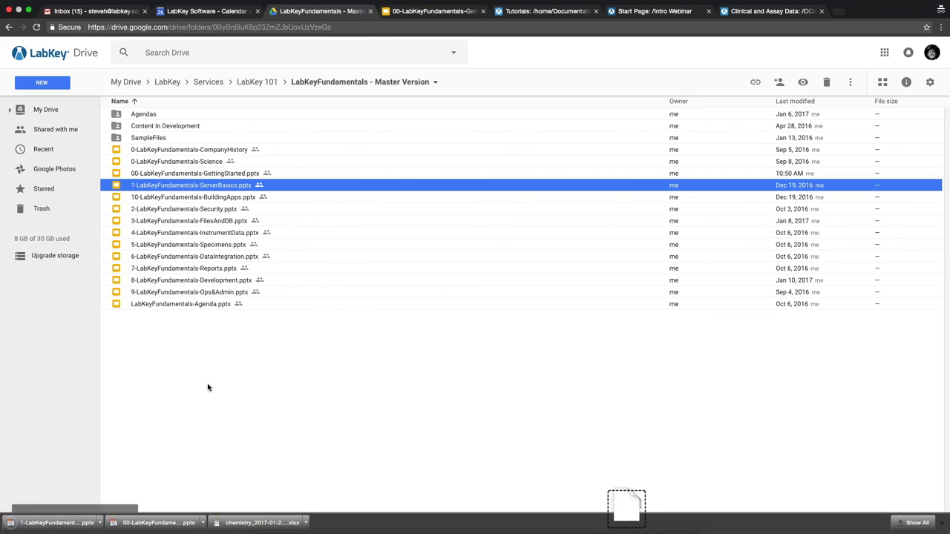
click(170, 198)
right_click(171, 198)
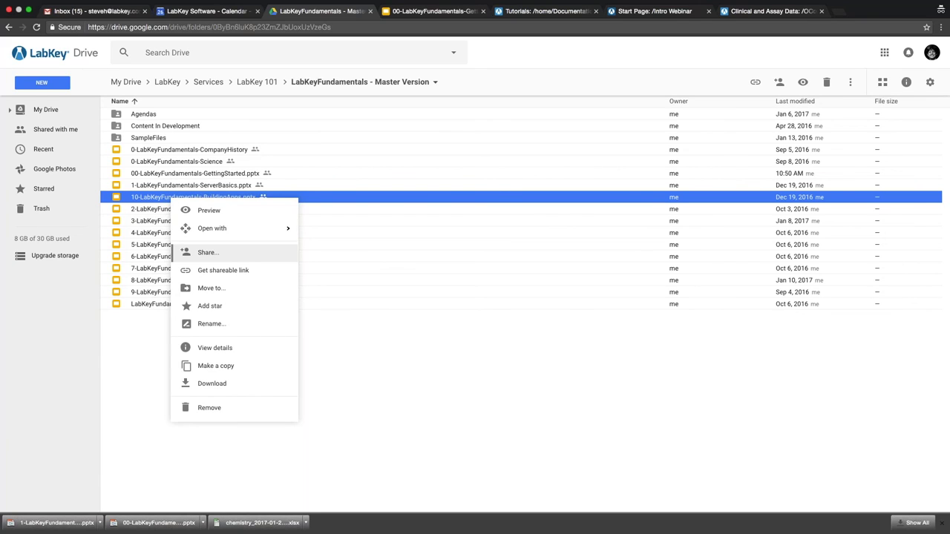
click(207, 383)
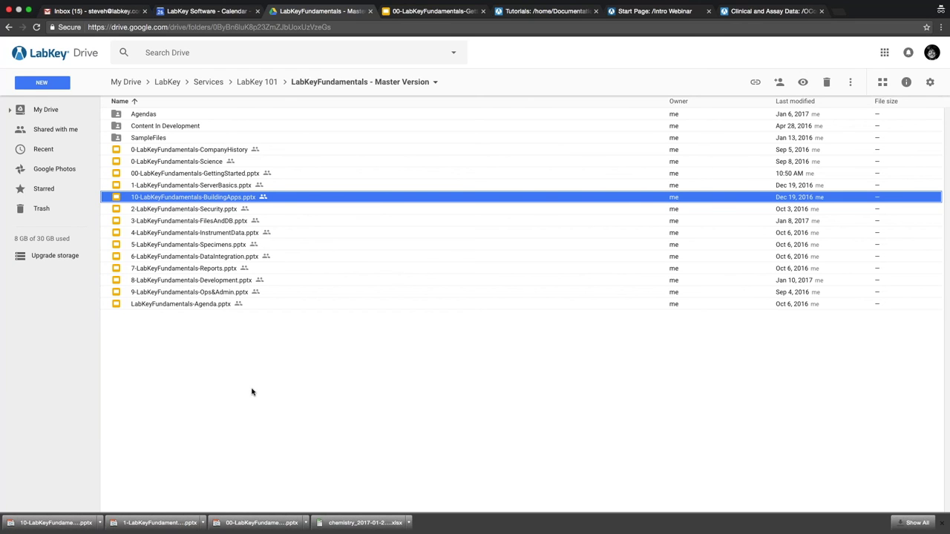
Return to the Intro Webinar project and upload the downloaded BuildingApps, ServerBasics and GettingStarted presentations to its Files web part.
key(F11)
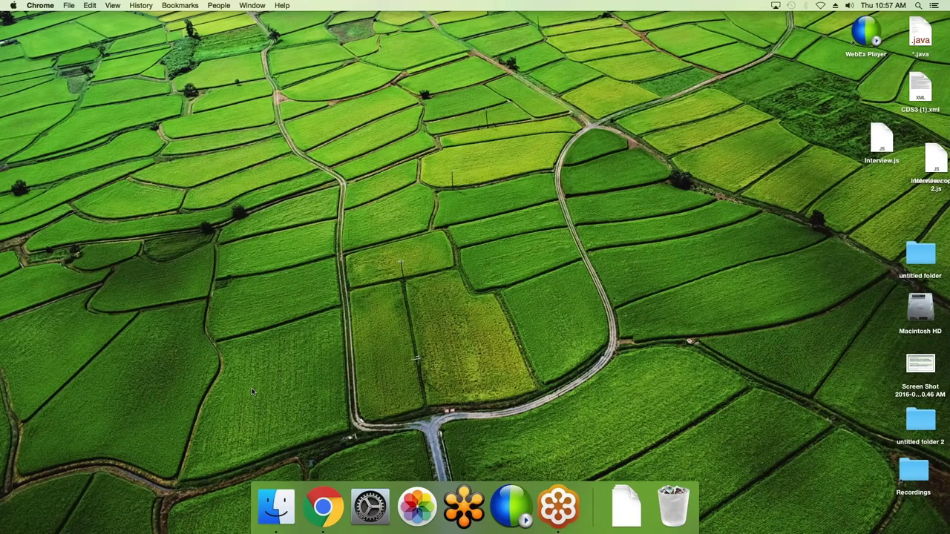
key(F11)
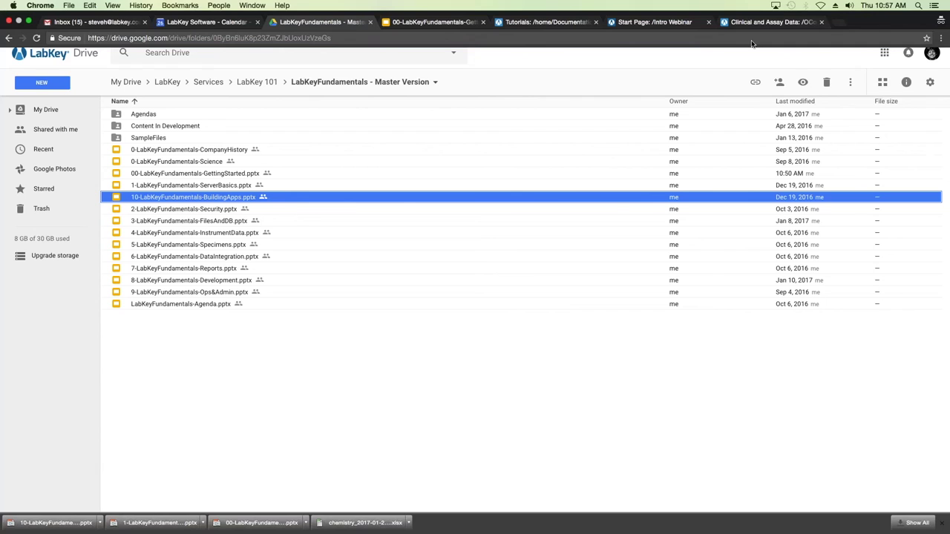
click(662, 23)
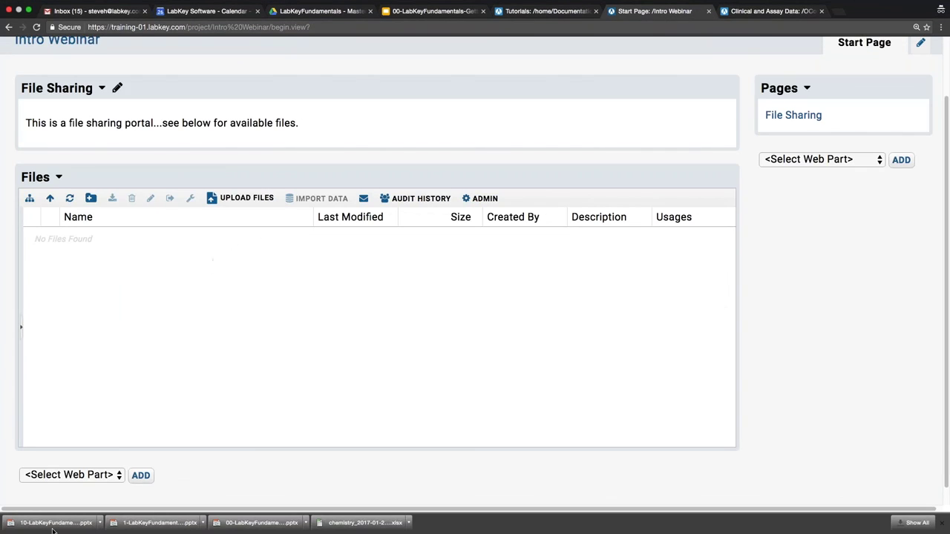
drag(50, 523, 119, 393)
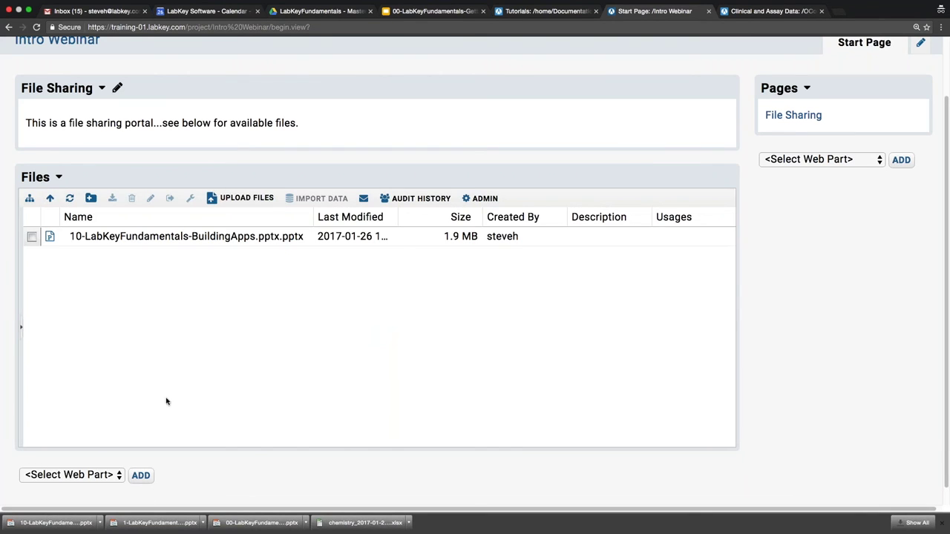
drag(152, 524, 185, 443)
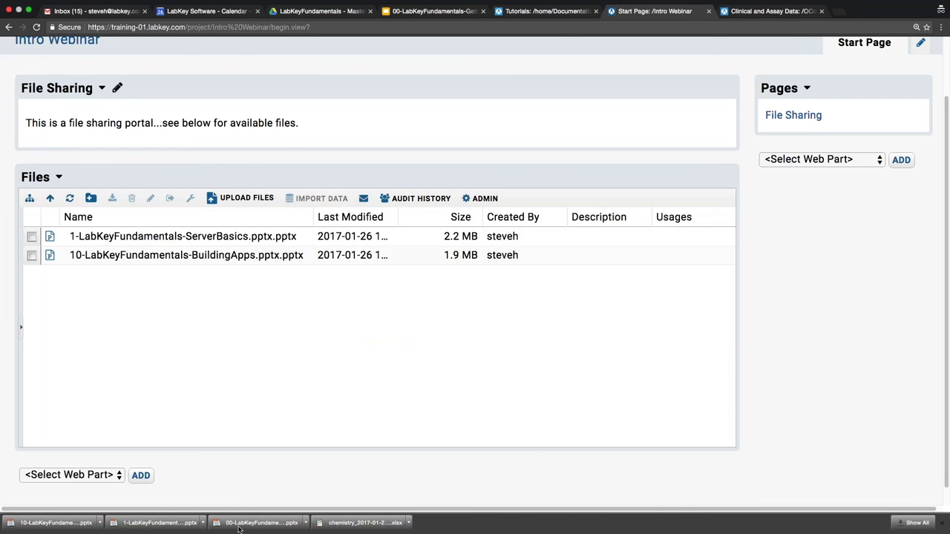
drag(237, 523, 222, 375)
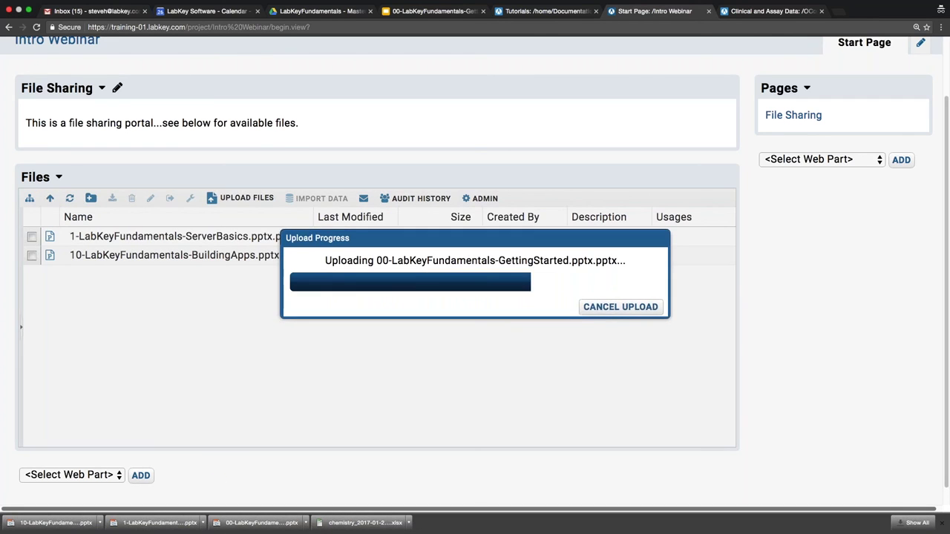
Open the Intro Webinar folder permissions and assign the Site: Intro Webinar group to the Editor role.
scroll(405, 448, up, 3)
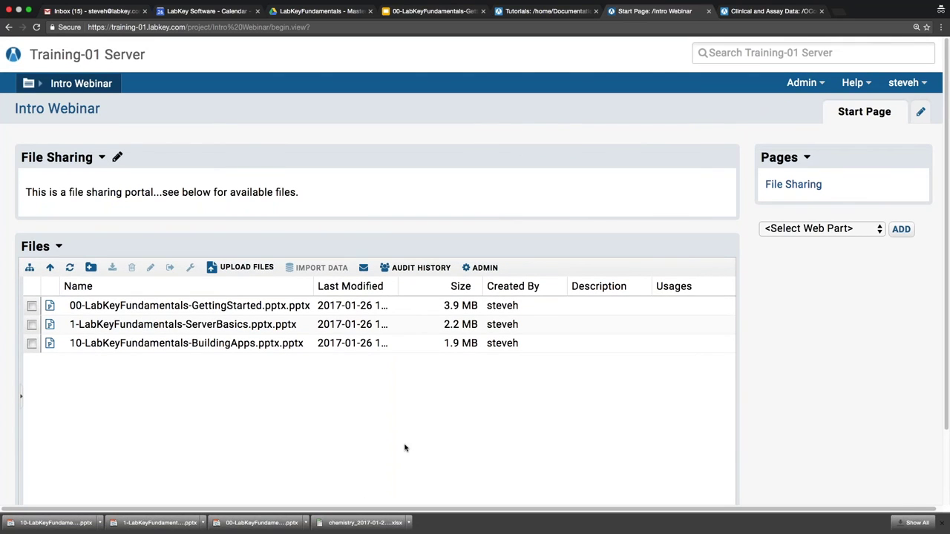
click(798, 84)
mouse_move(787, 118)
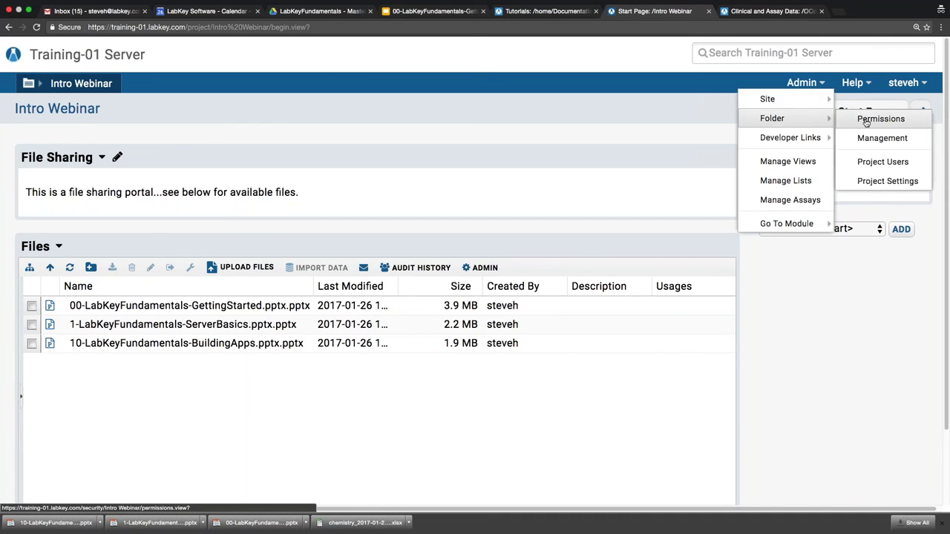
click(849, 123)
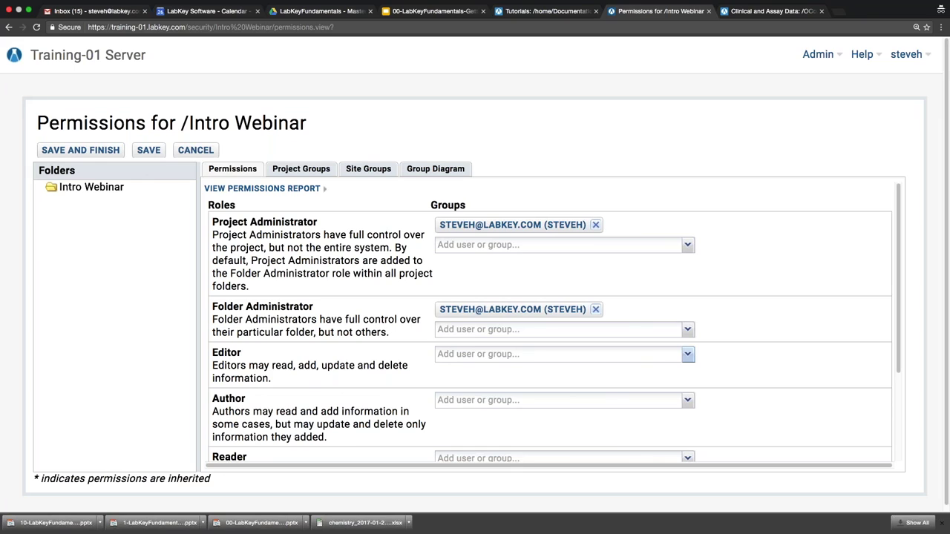
click(687, 355)
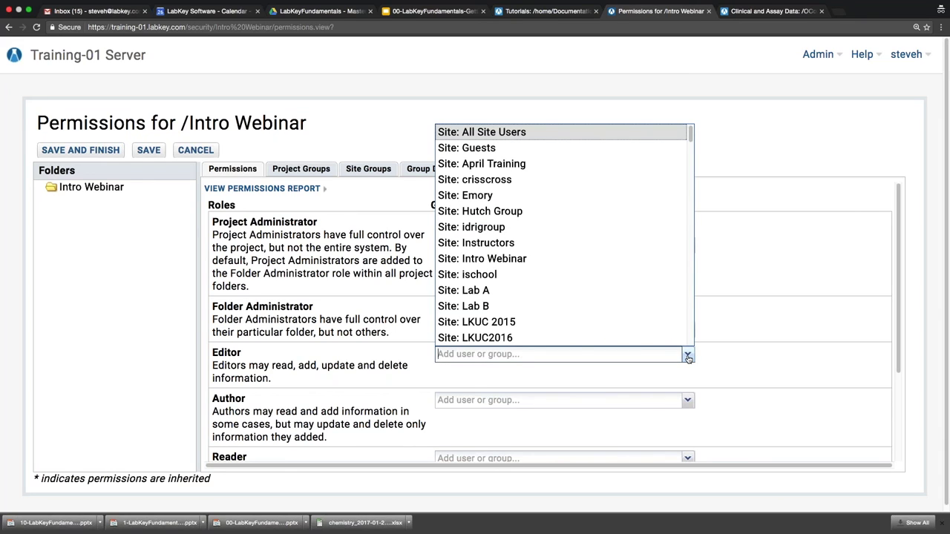
click(524, 259)
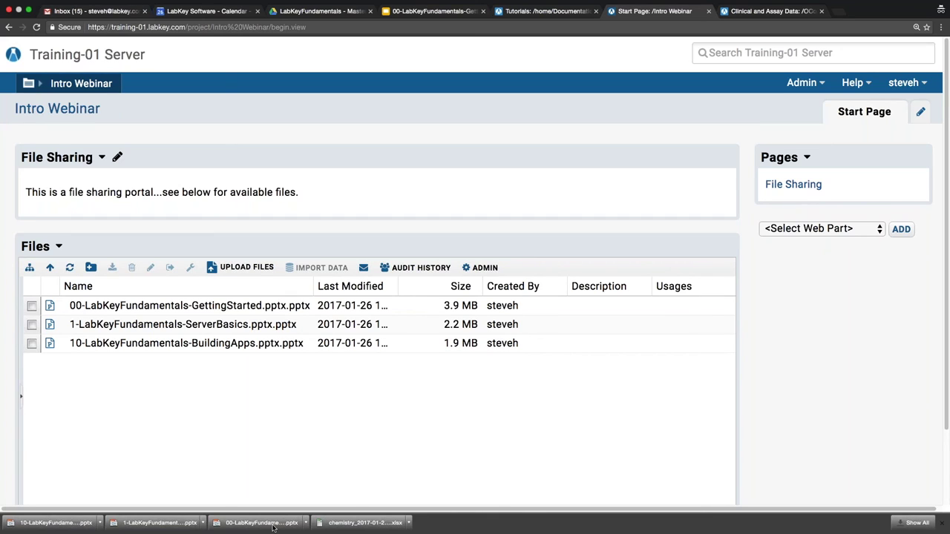
Open the Hematology dataset from the clinical and assay data of the HIV Study project.
key(super+Tab)
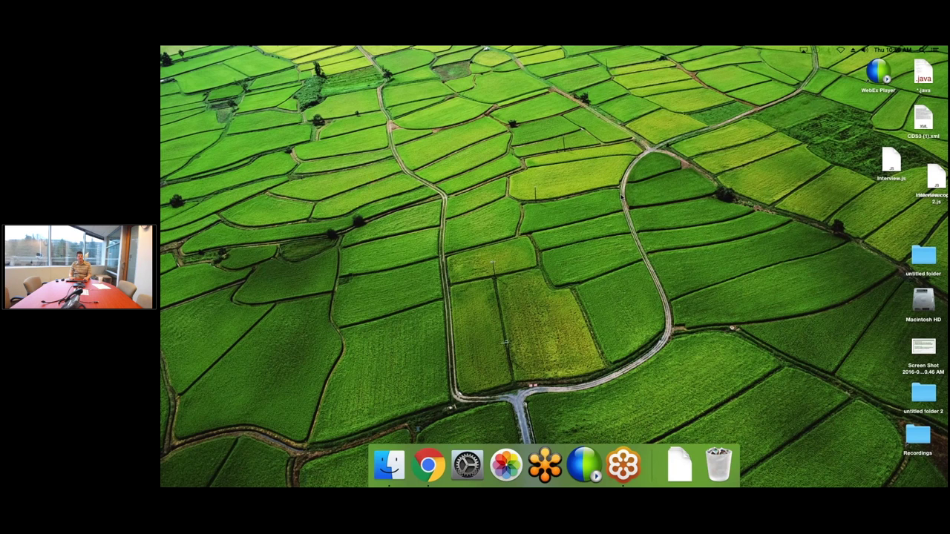
key(super+Tab)
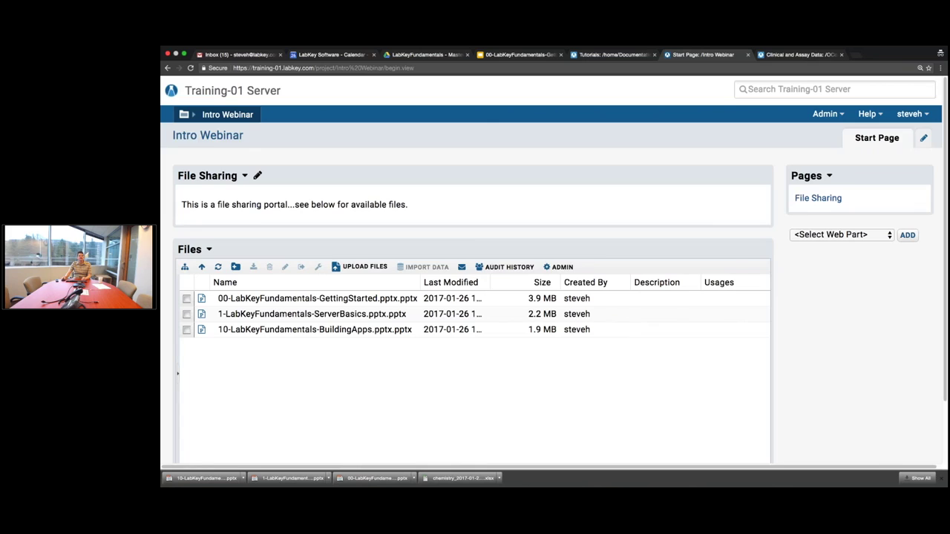
click(183, 114)
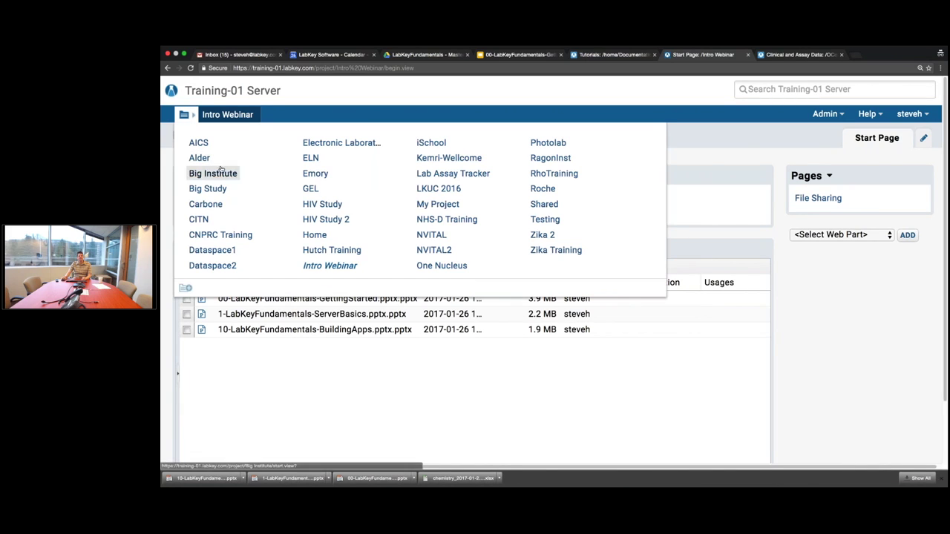
click(322, 204)
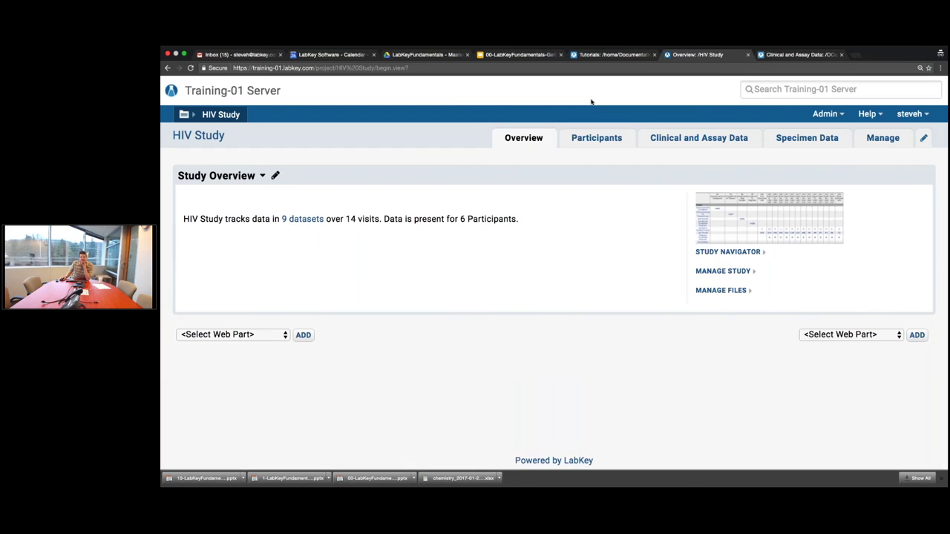
click(698, 137)
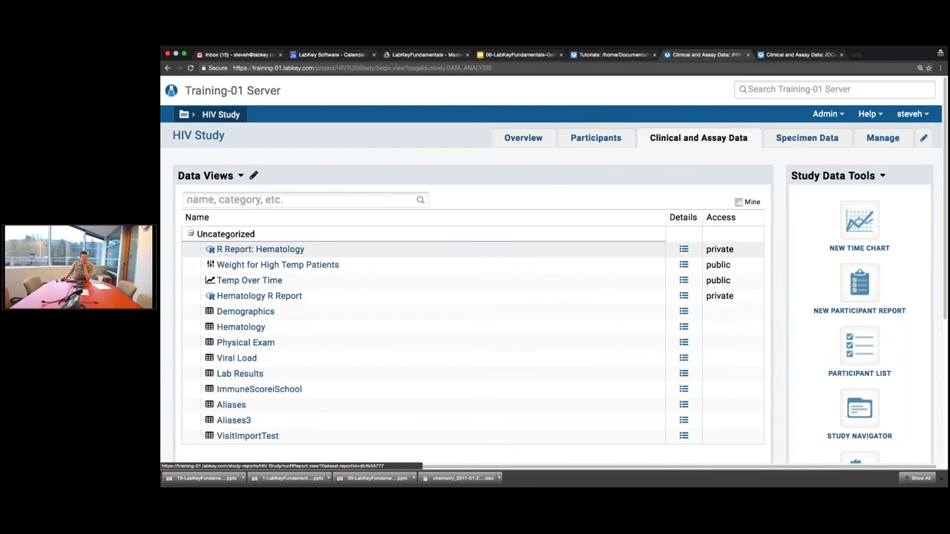
click(240, 327)
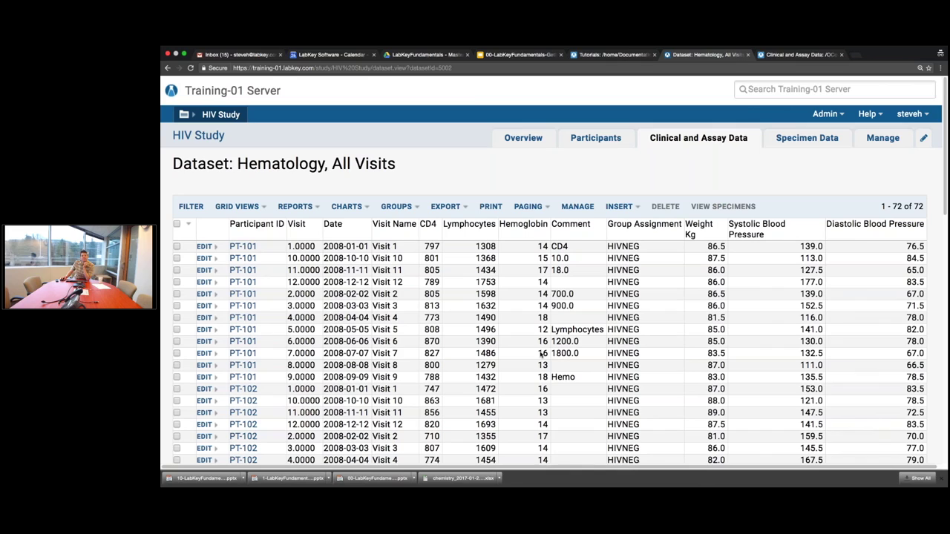
View the edit form of the first Hematology record and the blank form for inserting a new entry, cancelling both.
click(203, 247)
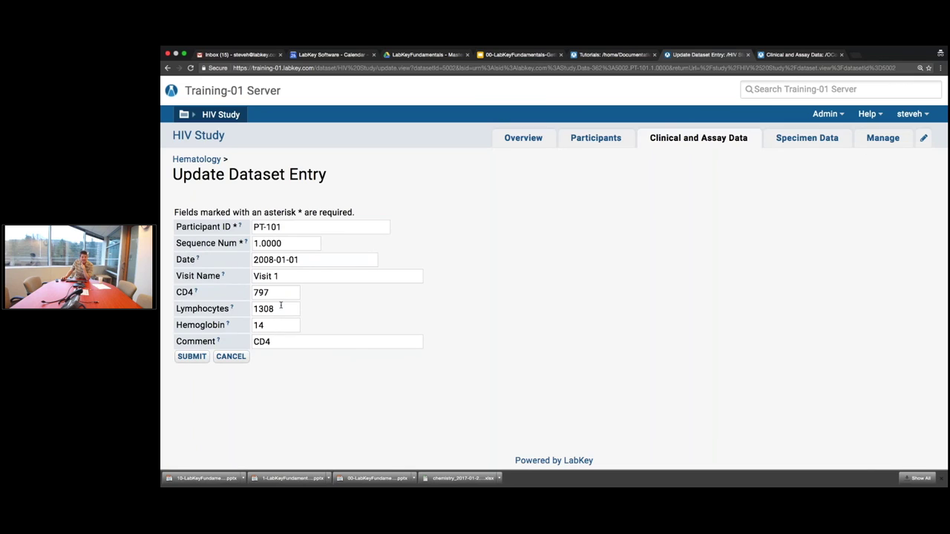
click(231, 356)
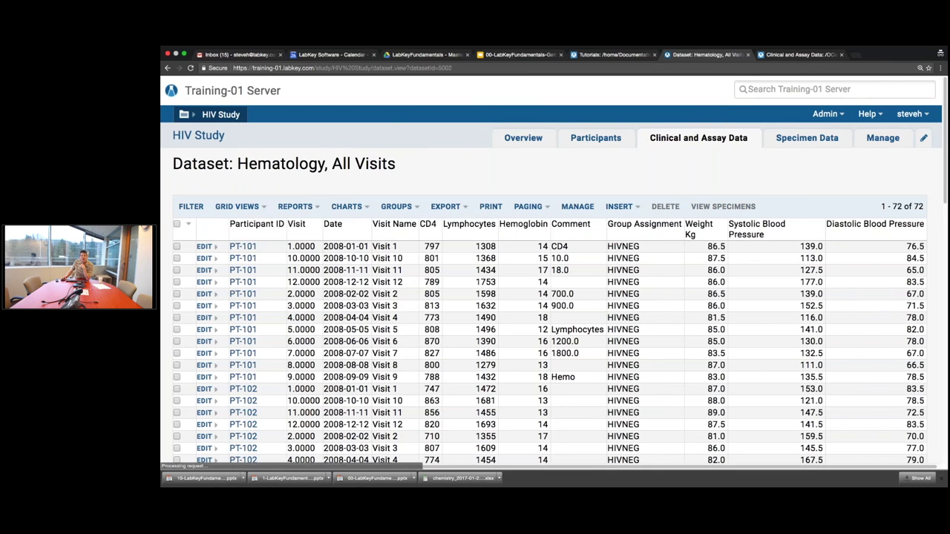
click(619, 207)
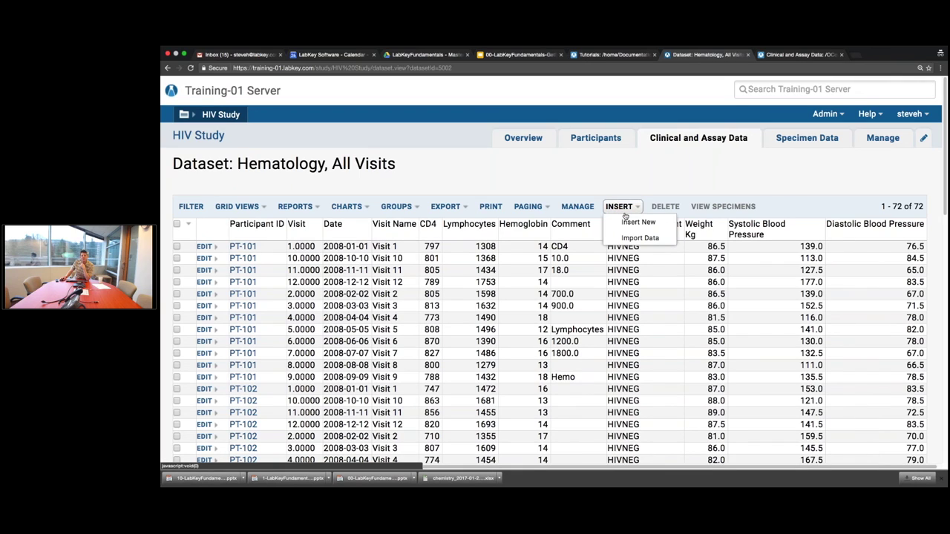
click(638, 222)
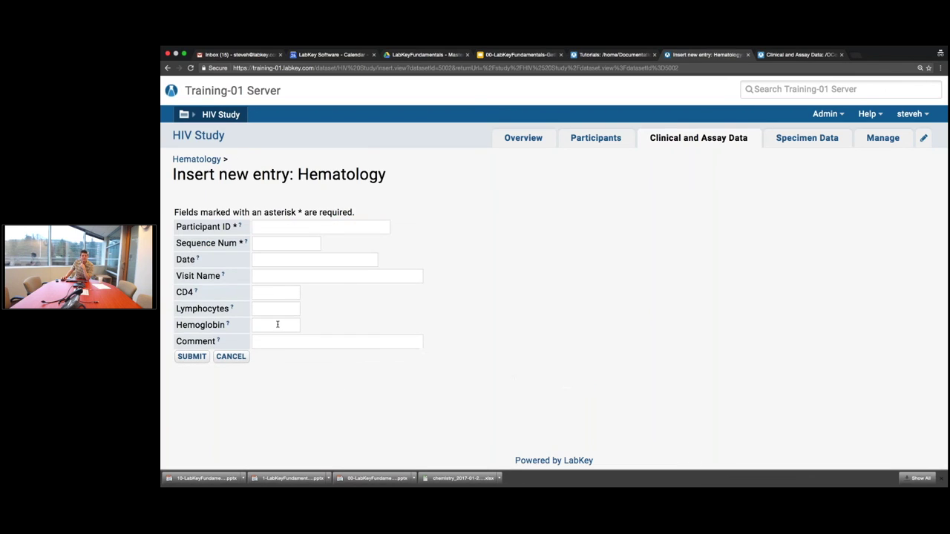
click(231, 356)
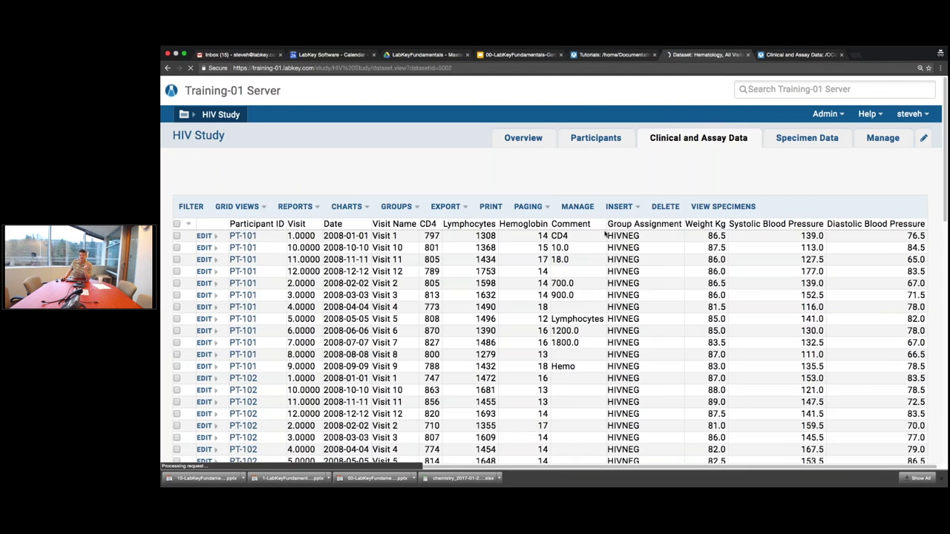
Review the file upload and copy/paste text options for importing Hematology data, and return to the dataset grid.
click(619, 206)
click(627, 235)
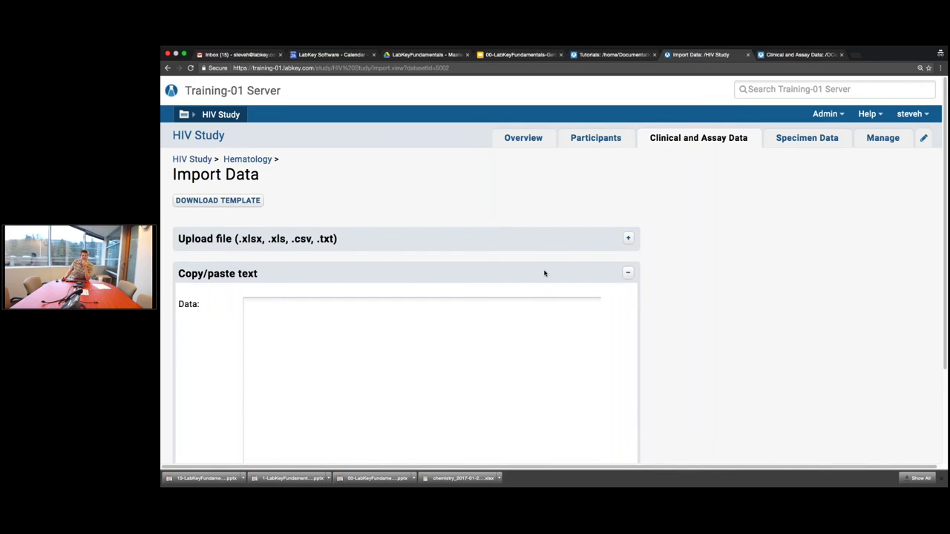
click(341, 239)
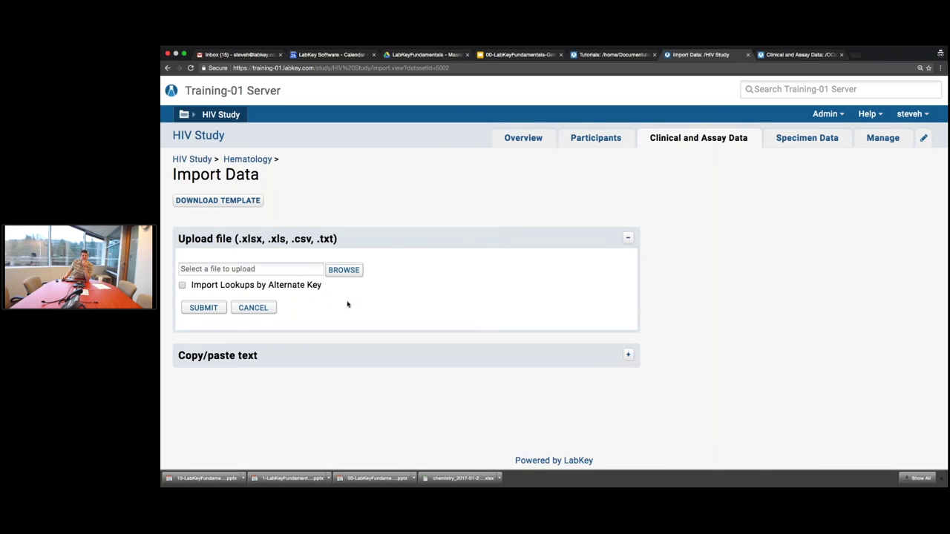
click(347, 355)
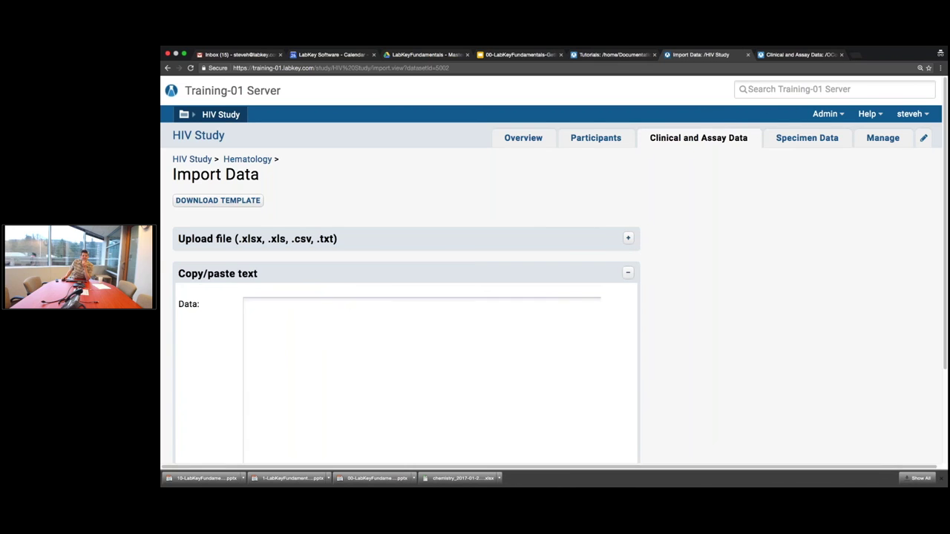
scroll(338, 321, down, 2)
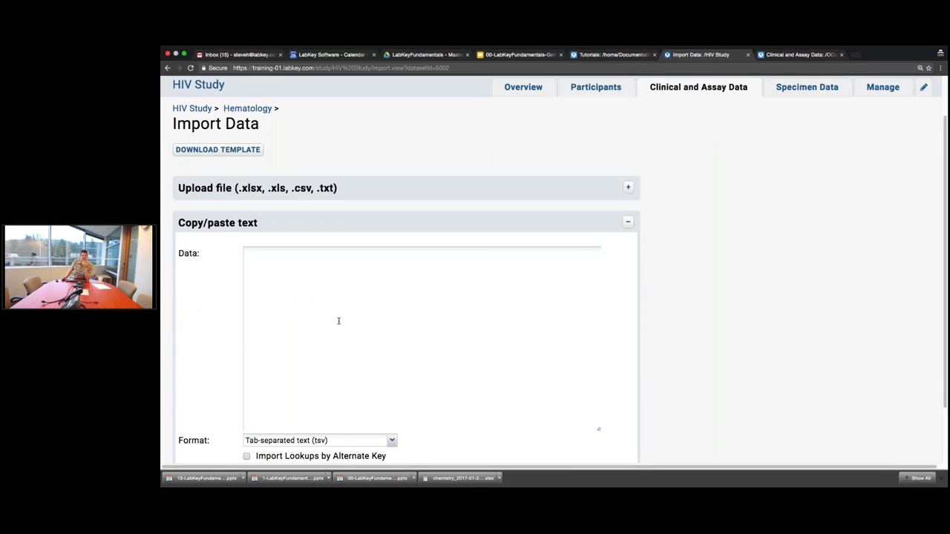
scroll(338, 321, down, 1)
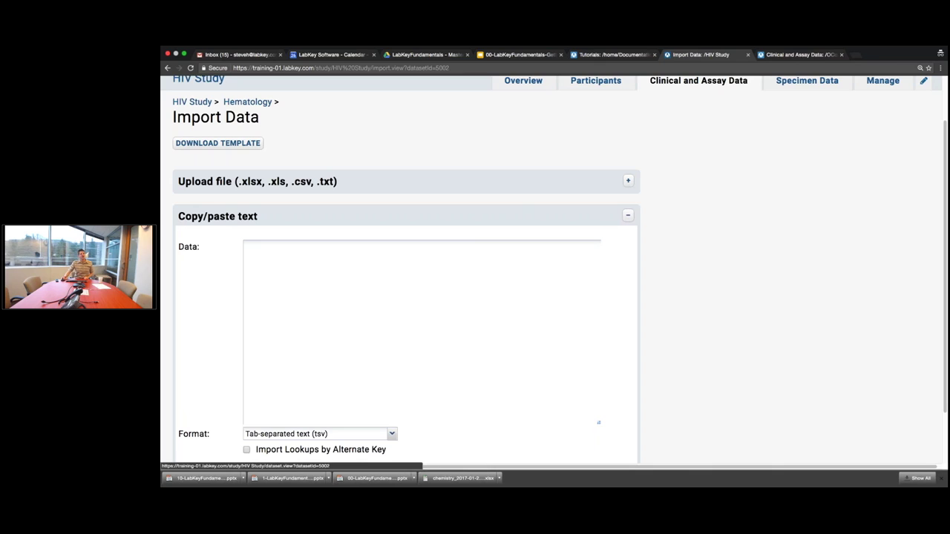
click(247, 101)
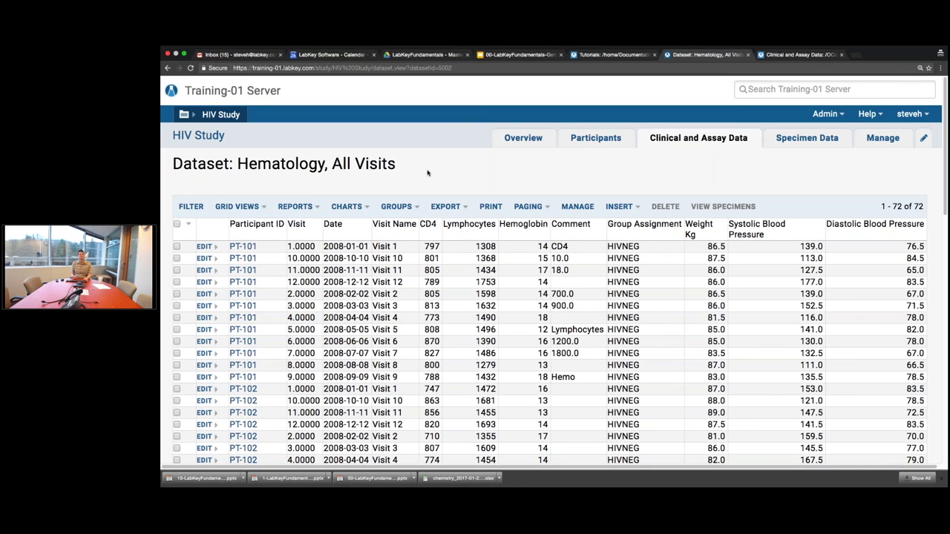
key(super+Tab)
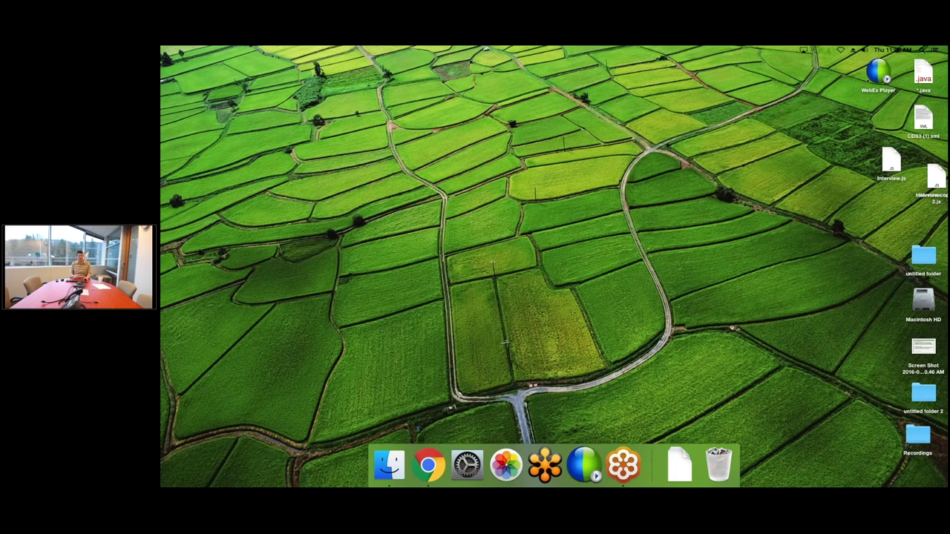
key(super+Tab)
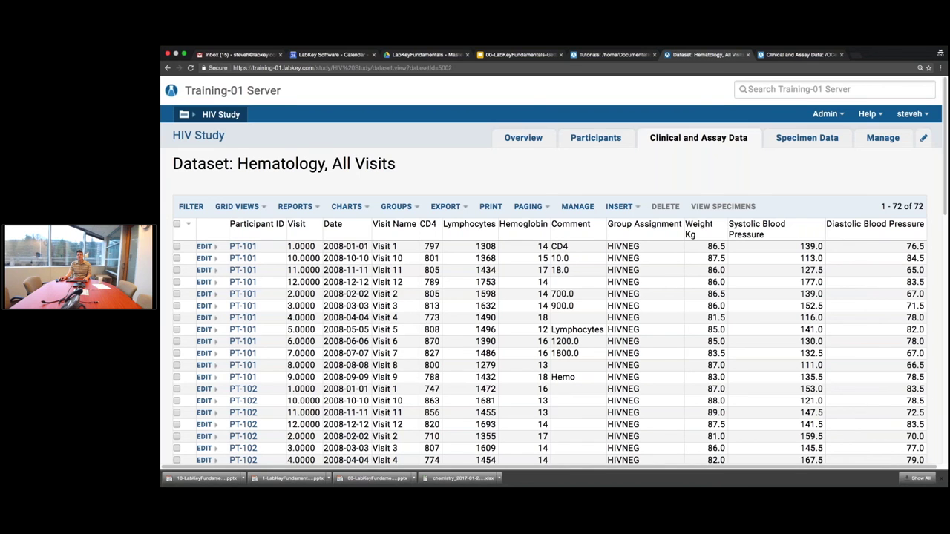
Open the HIV Study's Schema Browser and schema administration, and examine the data source choices for defining a new external schema.
click(822, 115)
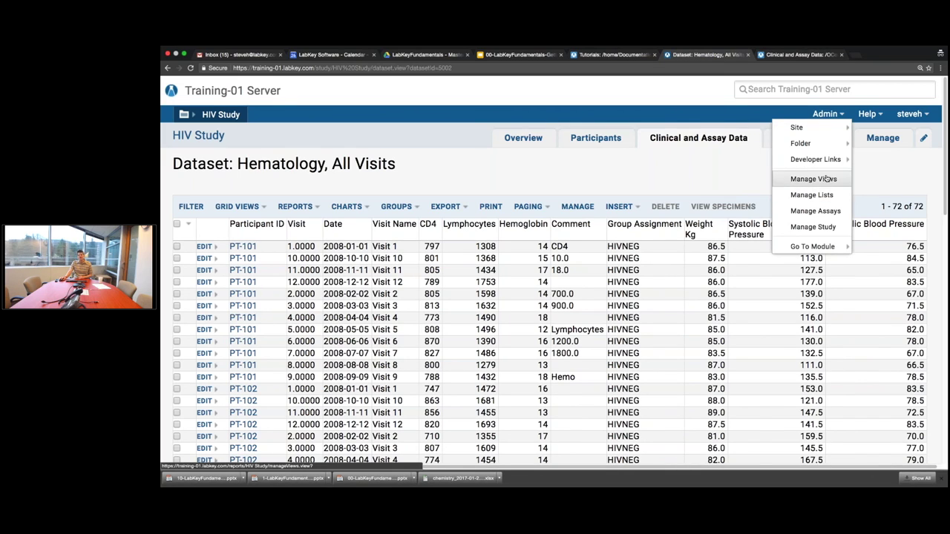
mouse_move(819, 159)
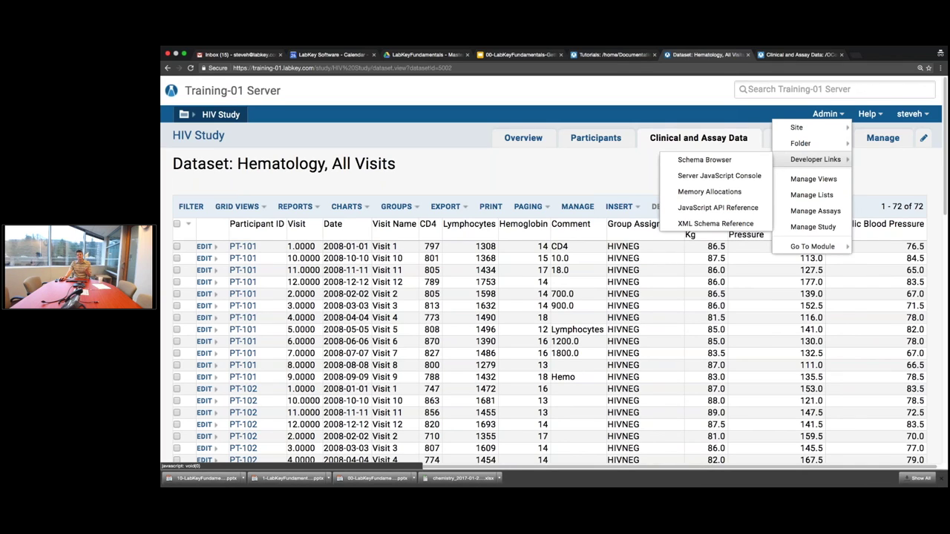
click(712, 160)
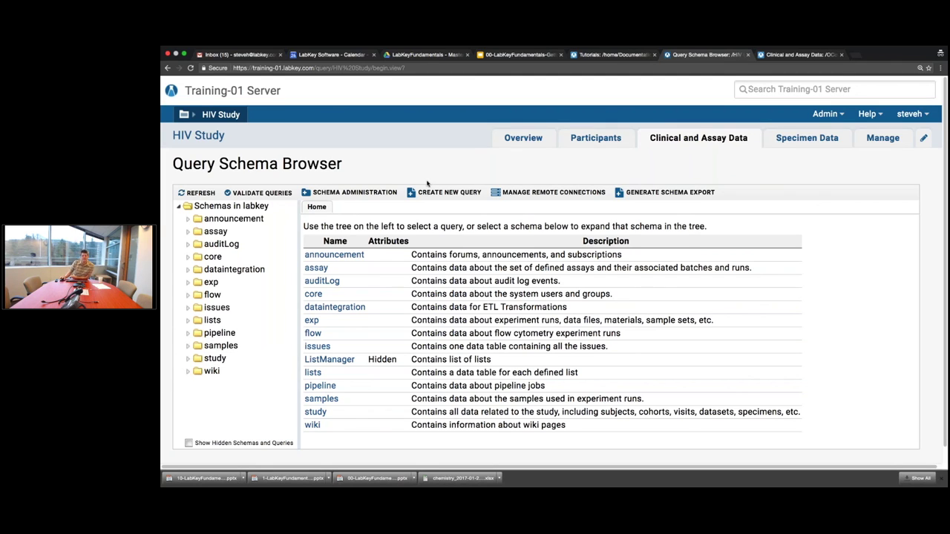
click(328, 194)
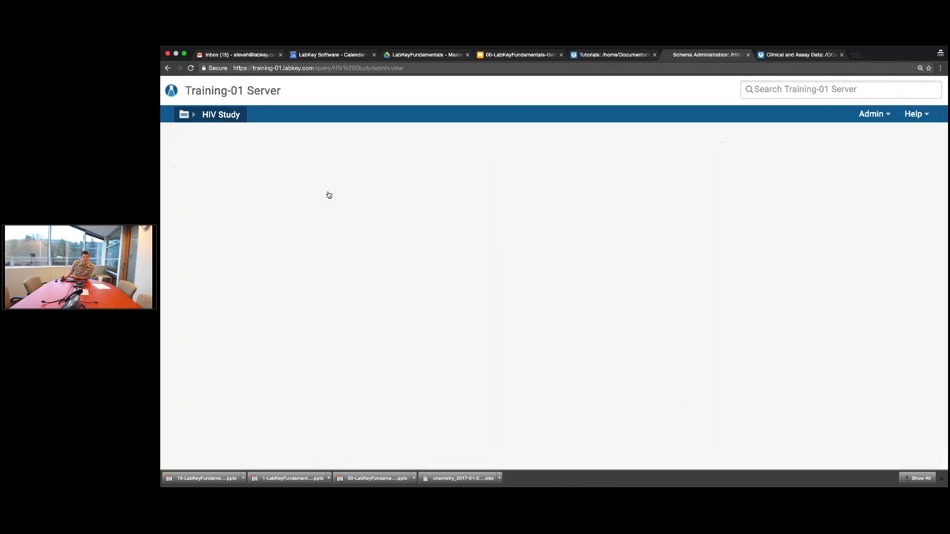
click(202, 338)
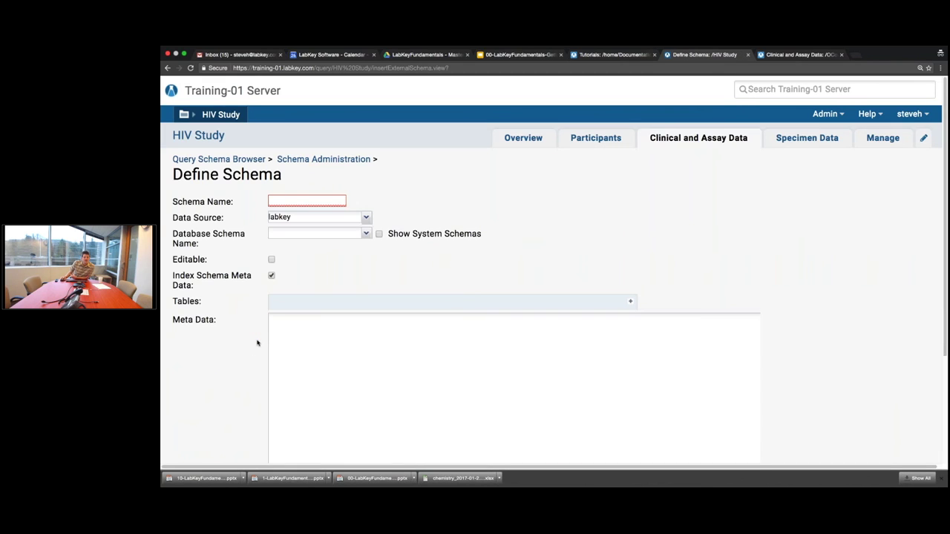
click(365, 218)
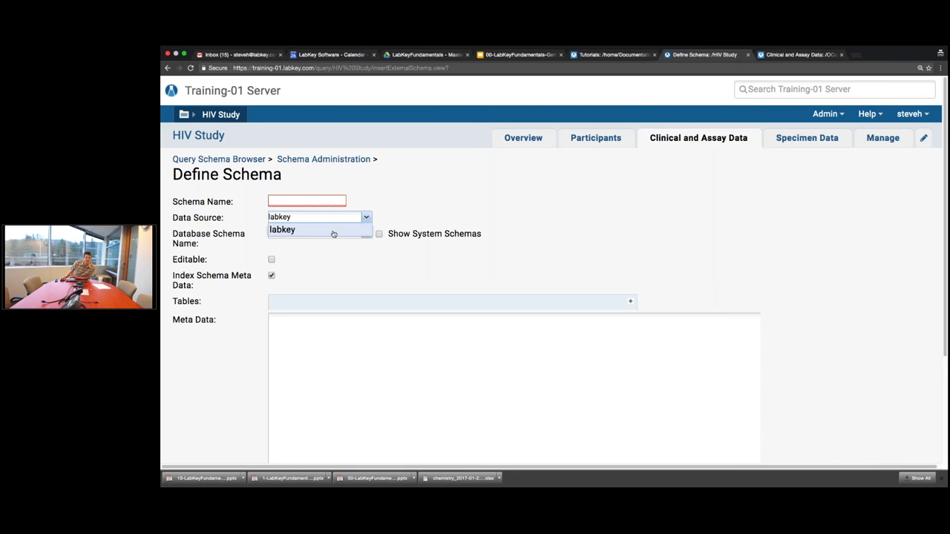
click(304, 264)
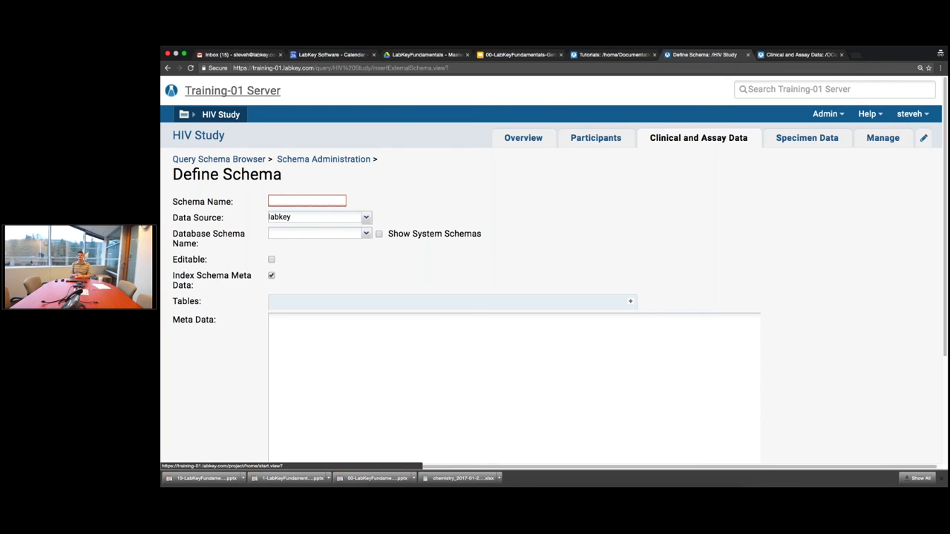
Return to the Intro Webinar project and add a Messages web part below the Files web part.
key(F11)
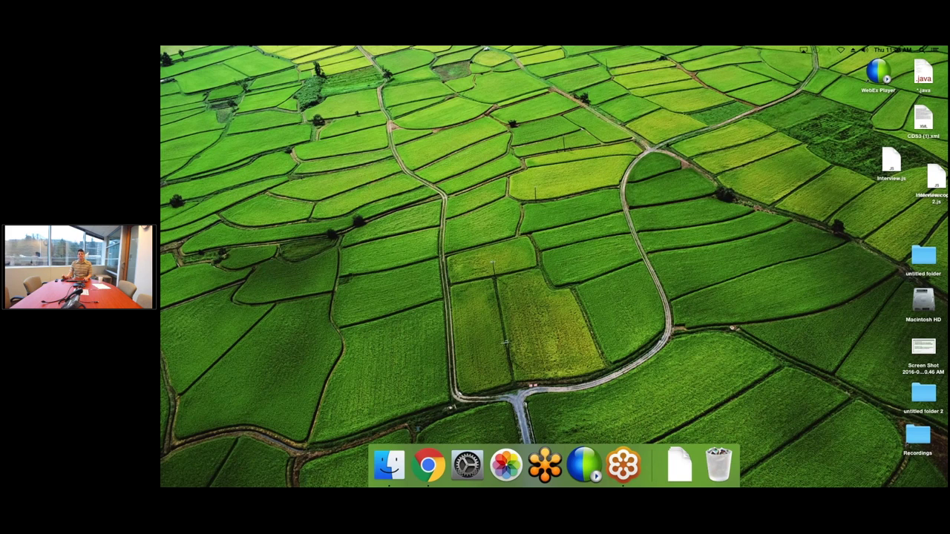
key(super+Tab)
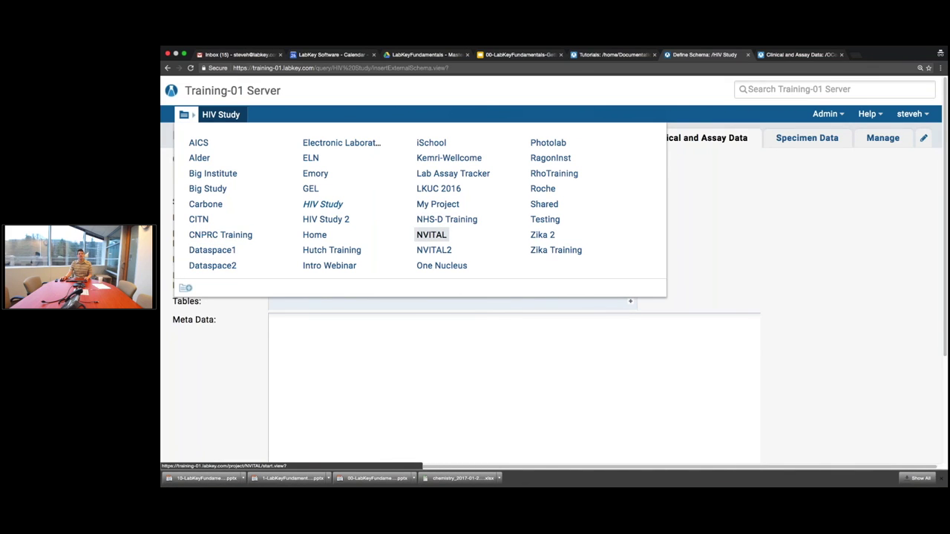
click(328, 265)
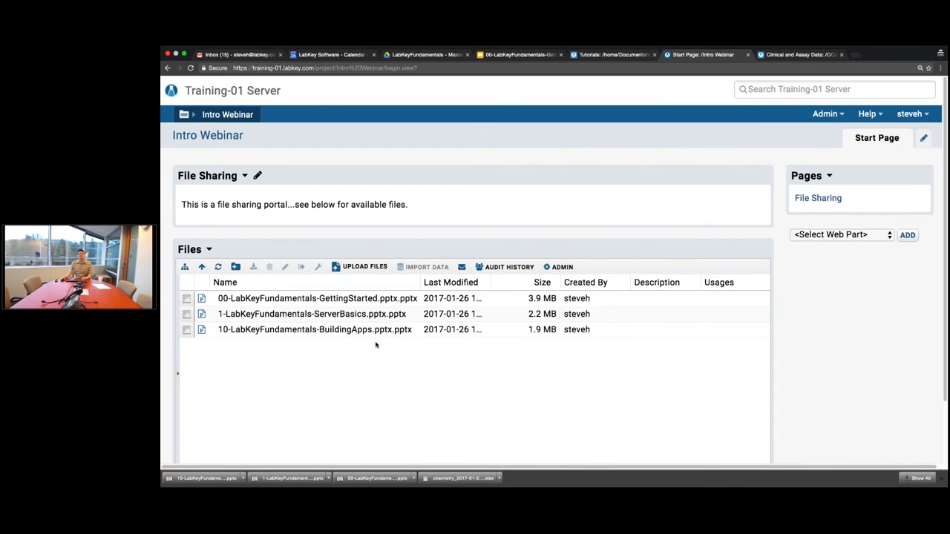
scroll(376, 344, down, 2)
click(215, 424)
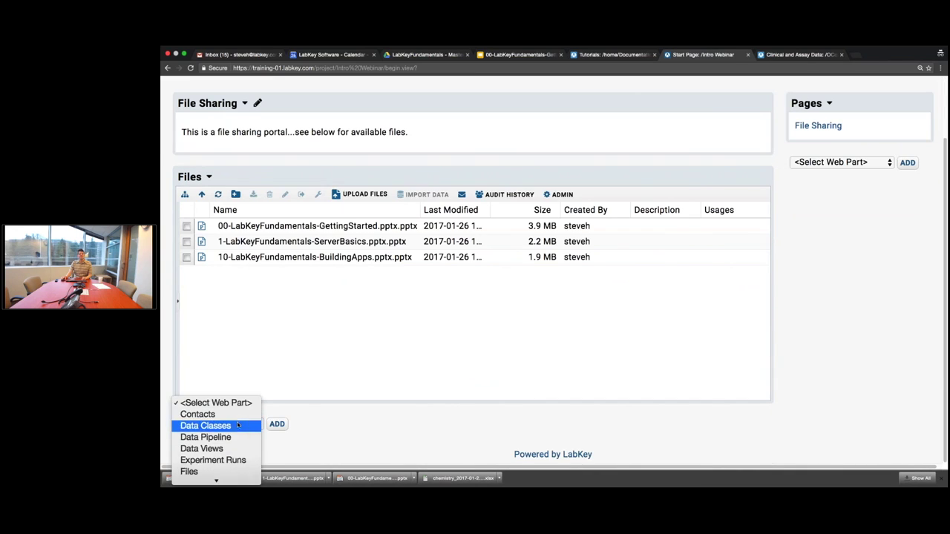
scroll(237, 425, down, 3)
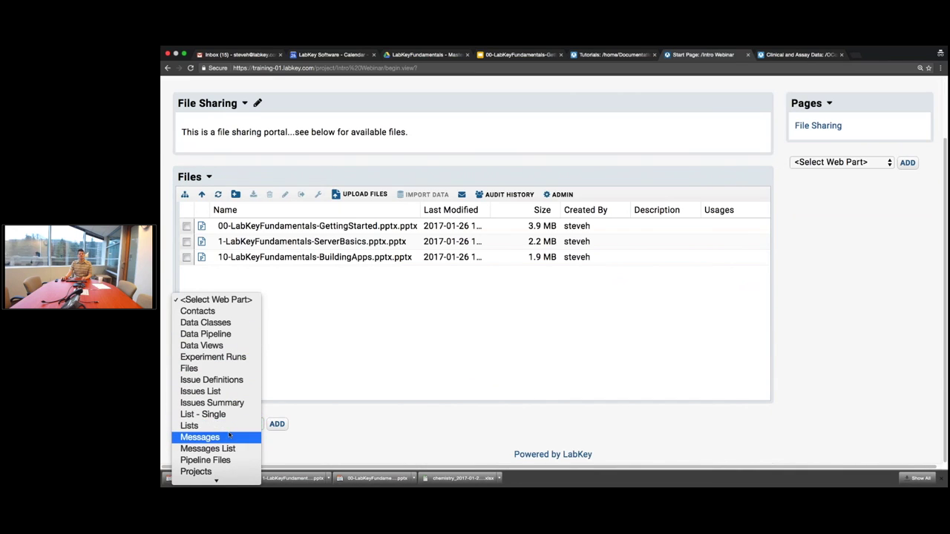
click(237, 437)
click(276, 424)
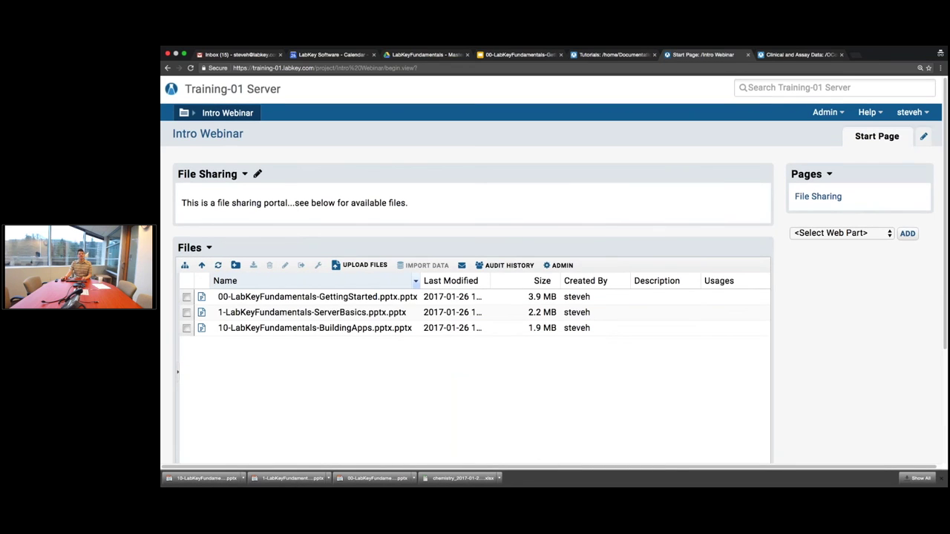
scroll(475, 267, down, 3)
scroll(174, 400, down, 2)
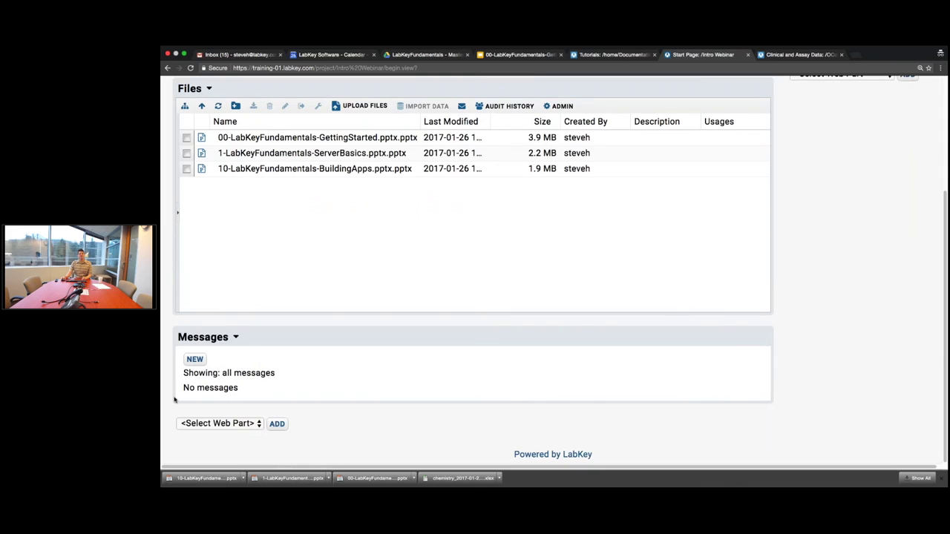